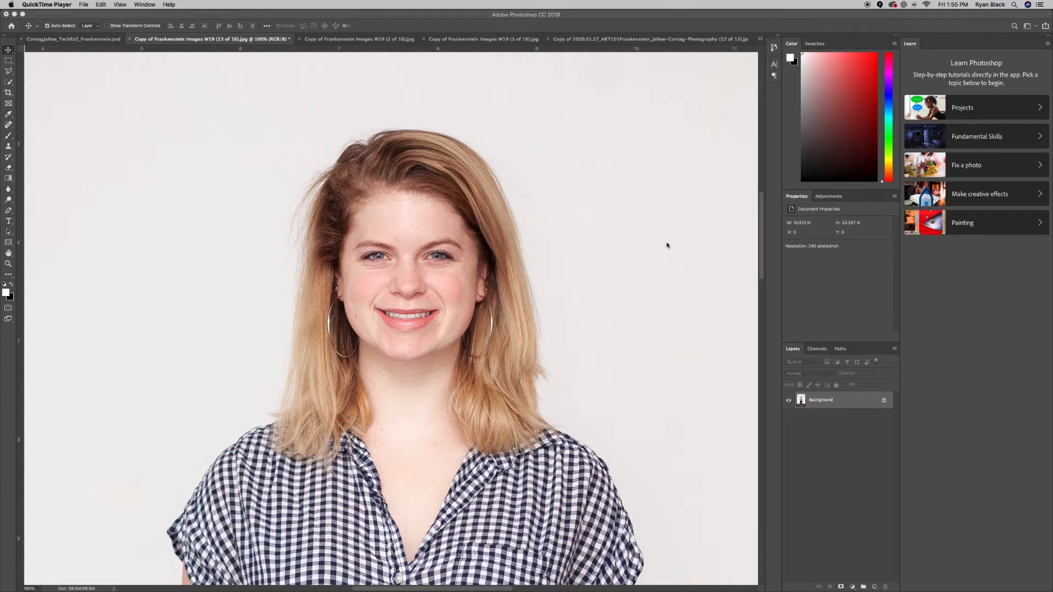
# Add a Hue/Saturation adjustment layer above the portrait's background layer
pyautogui.click(838, 197)
pyautogui.click(837, 196)
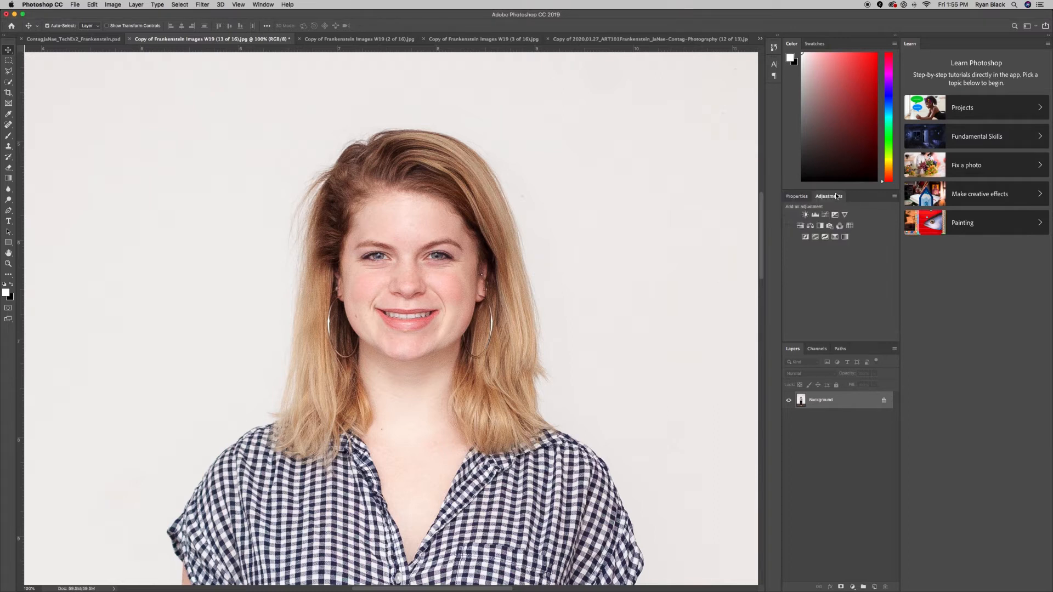
pyautogui.click(801, 227)
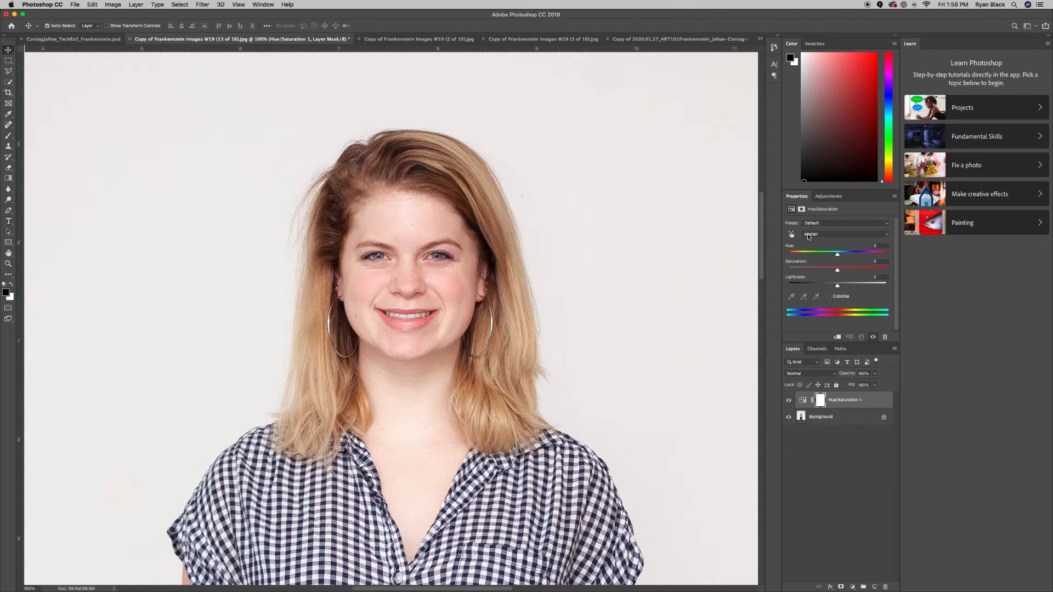
# Try the Yellows saturation at -100 and +100, bring it back to about -1, and return the colour range to Master
pyautogui.click(808, 237)
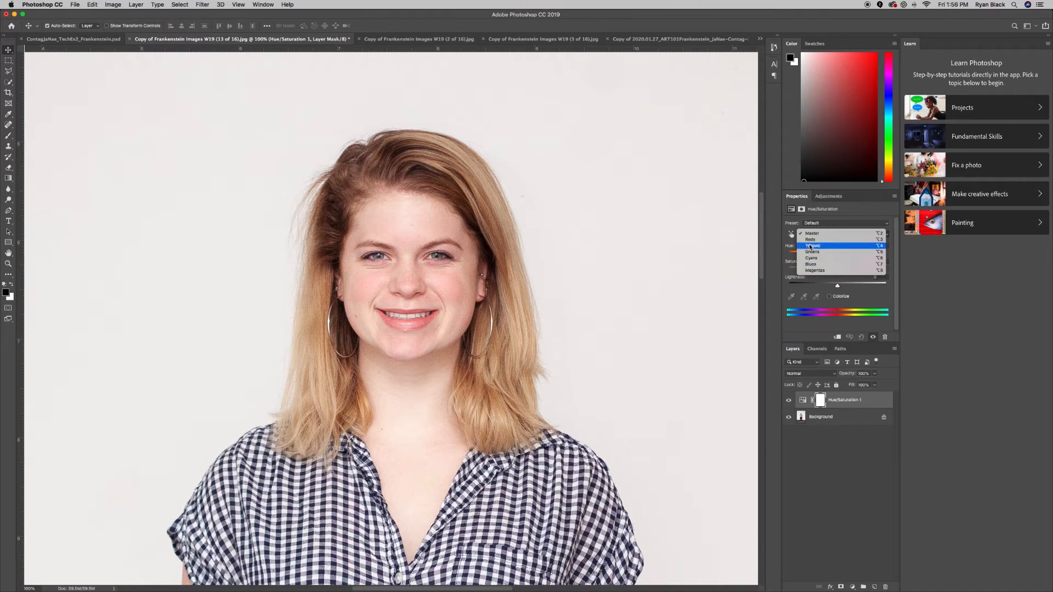
pyautogui.click(810, 247)
pyautogui.moveTo(839, 273); pyautogui.dragTo(788, 276)
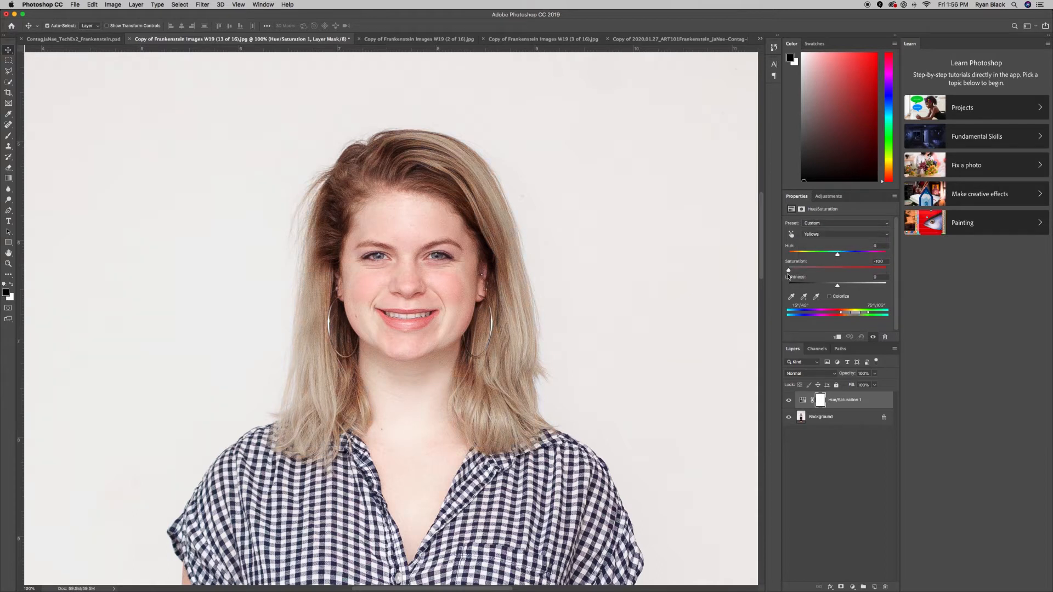
pyautogui.moveTo(796, 277); pyautogui.dragTo(926, 281)
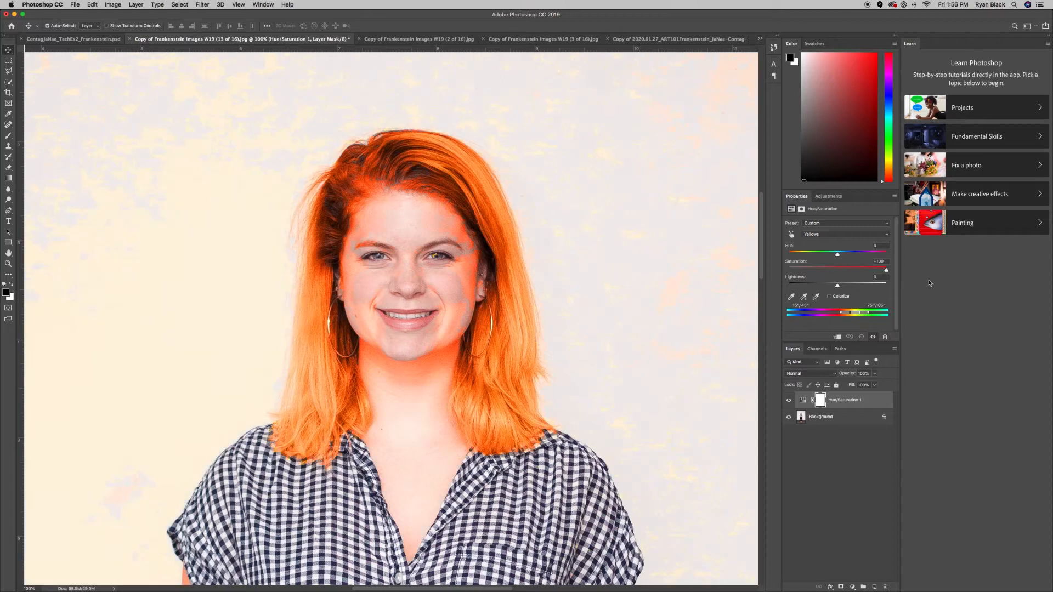
pyautogui.moveTo(876, 283); pyautogui.dragTo(837, 277)
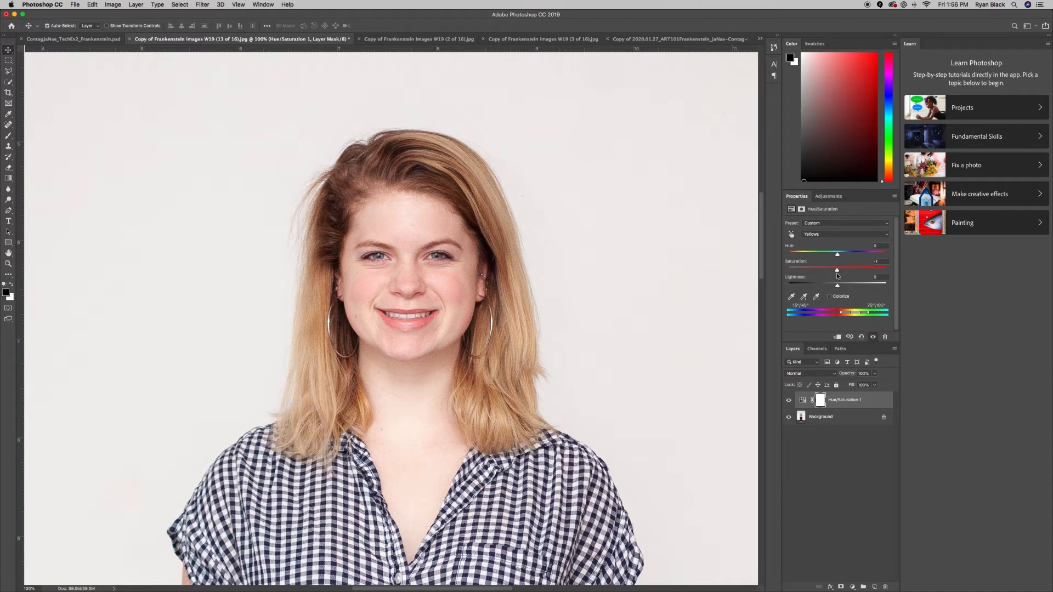
pyautogui.click(832, 233)
pyautogui.click(818, 233)
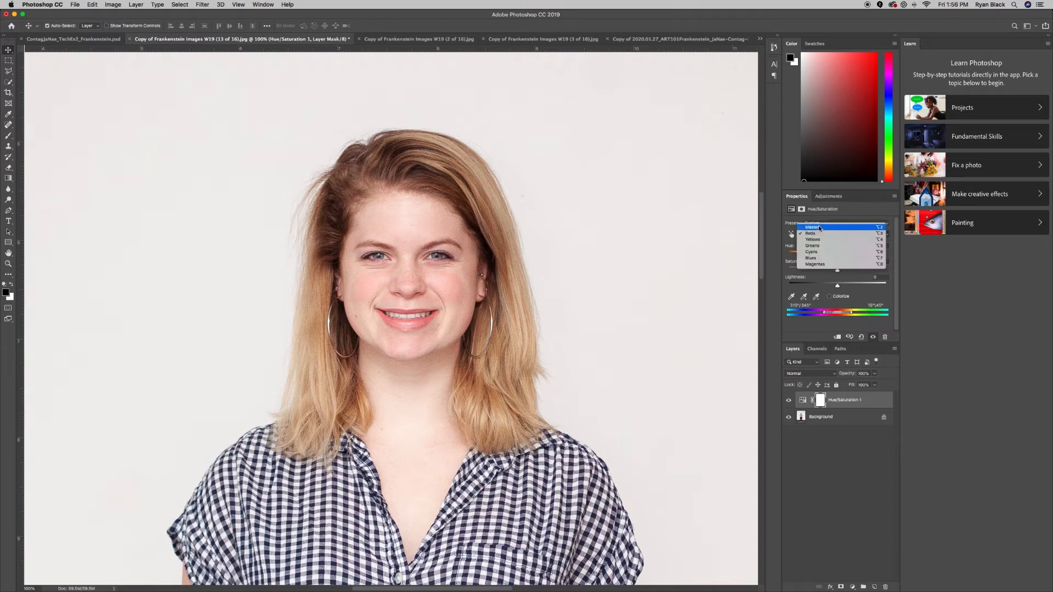
pyautogui.click(818, 228)
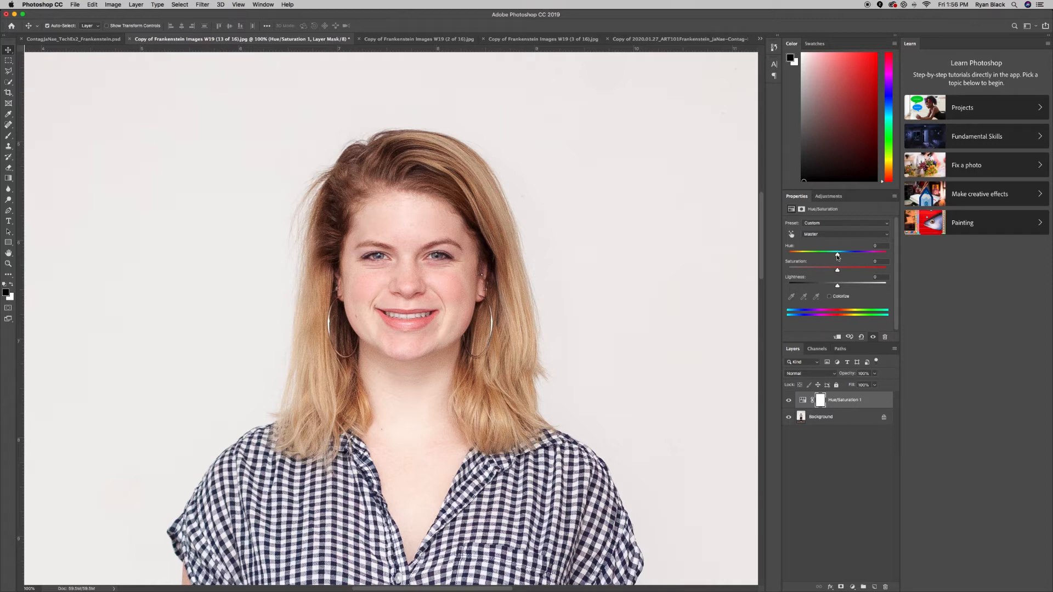
# Shift the Master hue negatively to turn the hair pink, and fill the adjustment layer's mask with black
pyautogui.moveTo(838, 256); pyautogui.dragTo(810, 275)
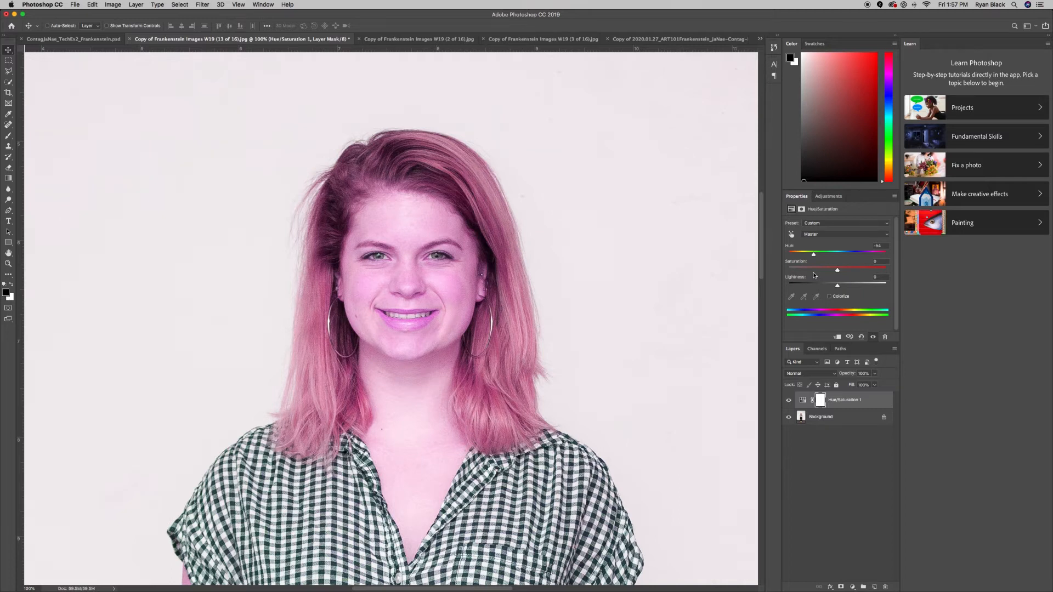
pyautogui.press('super+minus')
pyautogui.press('super+minus')
pyautogui.press('super+minus')
pyautogui.press('super+plus')
pyautogui.press('super+plus')
pyautogui.press('super+plus')
pyautogui.hotkey('shift', 'BackSpace')
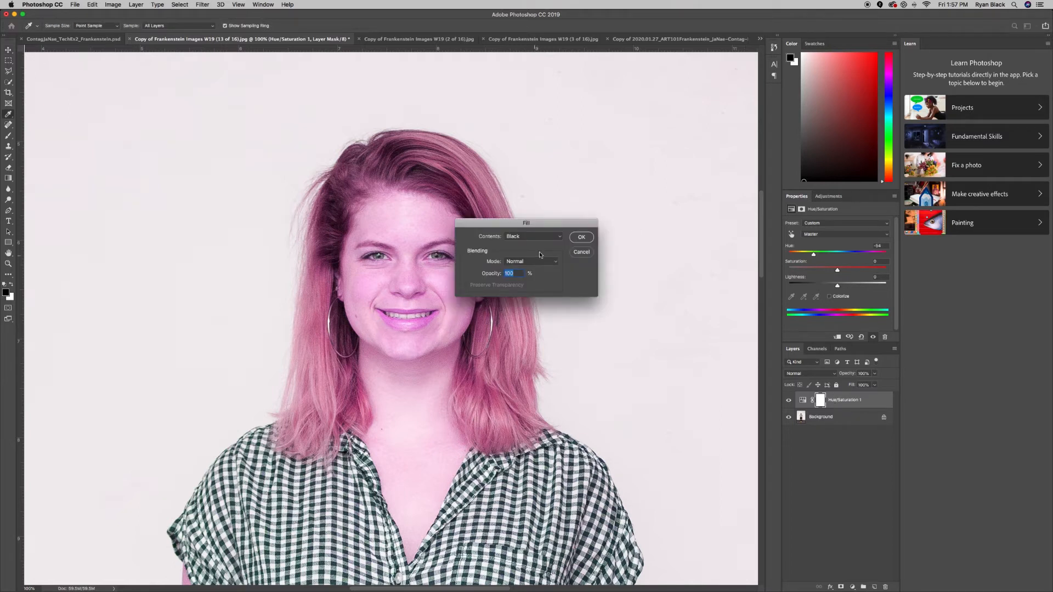
pyautogui.click(581, 238)
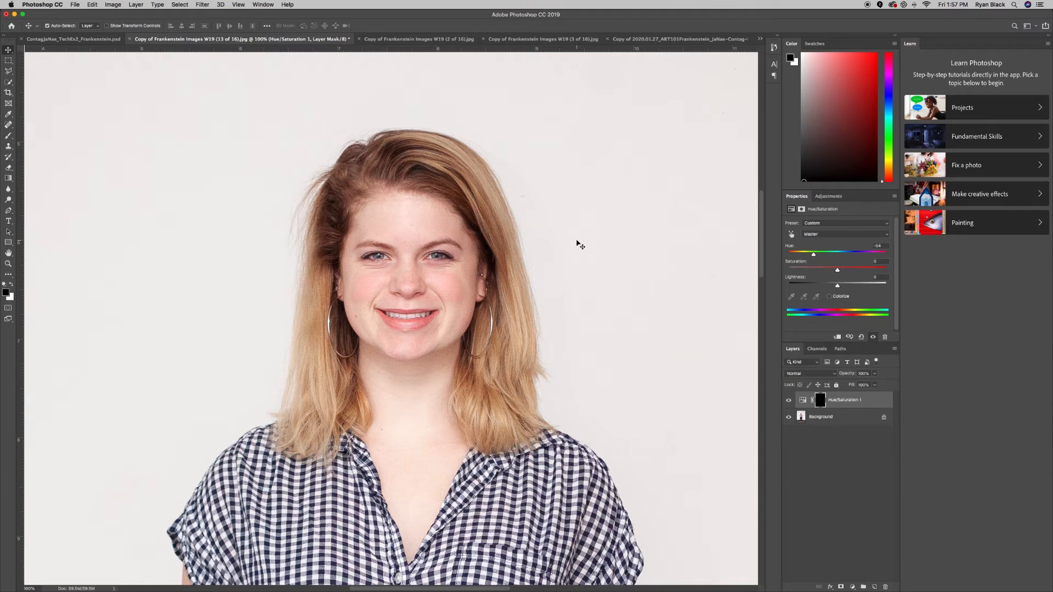
# Paint white on the Hue/Saturation mask over all of the woman's hair with the Brush tool
pyautogui.hscroll(3, 577, 242)
pyautogui.hscroll(-4, 467, 307)
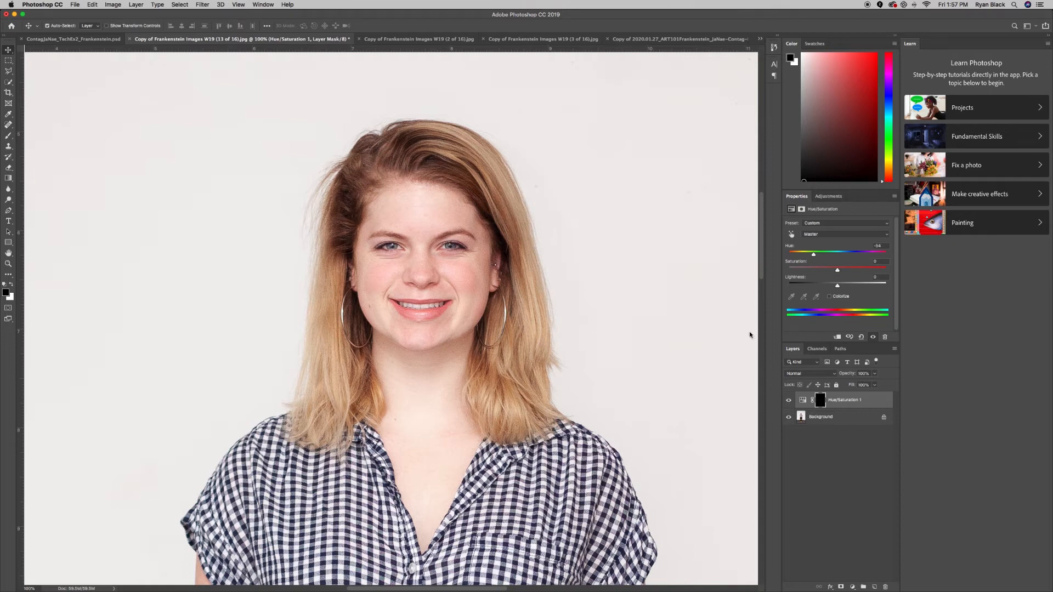
pyautogui.press('b')
pyautogui.hscroll(1, 555, 214)
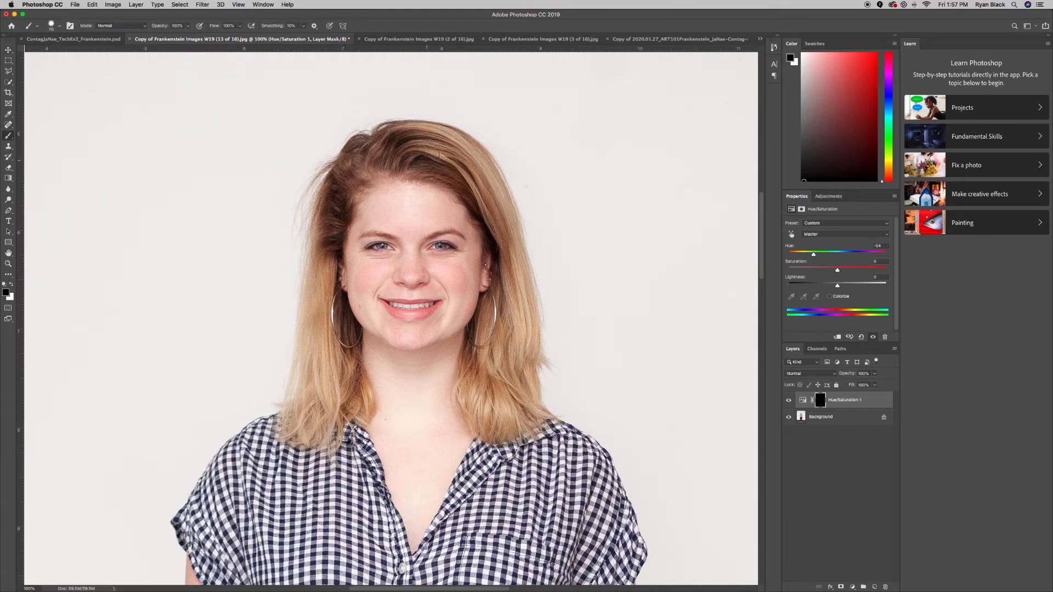
pyautogui.scroll(-1, 388, 162)
pyautogui.press('x')
pyautogui.moveTo(388, 162)
pyautogui.mouseDown()
pyautogui.moveTo(428, 149)
pyautogui.moveTo(377, 145)
pyautogui.moveTo(432, 135)
pyautogui.moveTo(472, 163)
pyautogui.moveTo(414, 152)
pyautogui.moveTo(484, 189)
pyautogui.moveTo(499, 223)
pyautogui.moveTo(504, 369)
pyautogui.moveTo(500, 383)
pyautogui.moveTo(495, 296)
pyautogui.moveTo(473, 382)
pyautogui.moveTo(484, 416)
pyautogui.moveTo(471, 413)
pyautogui.moveTo(474, 341)
pyautogui.moveTo(490, 428)
pyautogui.moveTo(504, 398)
pyautogui.moveTo(513, 441)
pyautogui.moveTo(513, 389)
pyautogui.moveTo(527, 415)
pyautogui.moveTo(525, 398)
pyautogui.moveTo(544, 415)
pyautogui.moveTo(524, 352)
pyautogui.moveTo(522, 272)
pyautogui.moveTo(539, 362)
pyautogui.moveTo(540, 293)
pyautogui.moveTo(513, 179)
pyautogui.moveTo(460, 131)
pyautogui.moveTo(490, 183)
pyautogui.moveTo(446, 101)
pyautogui.moveTo(428, 121)
pyautogui.moveTo(378, 112)
pyautogui.moveTo(307, 207)
pyautogui.moveTo(324, 204)
pyautogui.moveTo(355, 154)
pyautogui.moveTo(279, 381)
pyautogui.moveTo(310, 434)
pyautogui.moveTo(323, 247)
pyautogui.moveTo(320, 299)
pyautogui.moveTo(342, 345)
pyautogui.moveTo(343, 406)
pyautogui.moveTo(332, 340)
pyautogui.moveTo(302, 391)
pyautogui.moveTo(335, 407)
pyautogui.moveTo(339, 433)
pyautogui.moveTo(319, 446)
pyautogui.moveTo(360, 392)
pyautogui.moveTo(326, 289)
pyautogui.moveTo(343, 339)
pyautogui.mouseUp()
pyautogui.moveTo(339, 130)
pyautogui.mouseDown()
pyautogui.moveTo(359, 161)
pyautogui.moveTo(329, 250)
pyautogui.mouseUp()
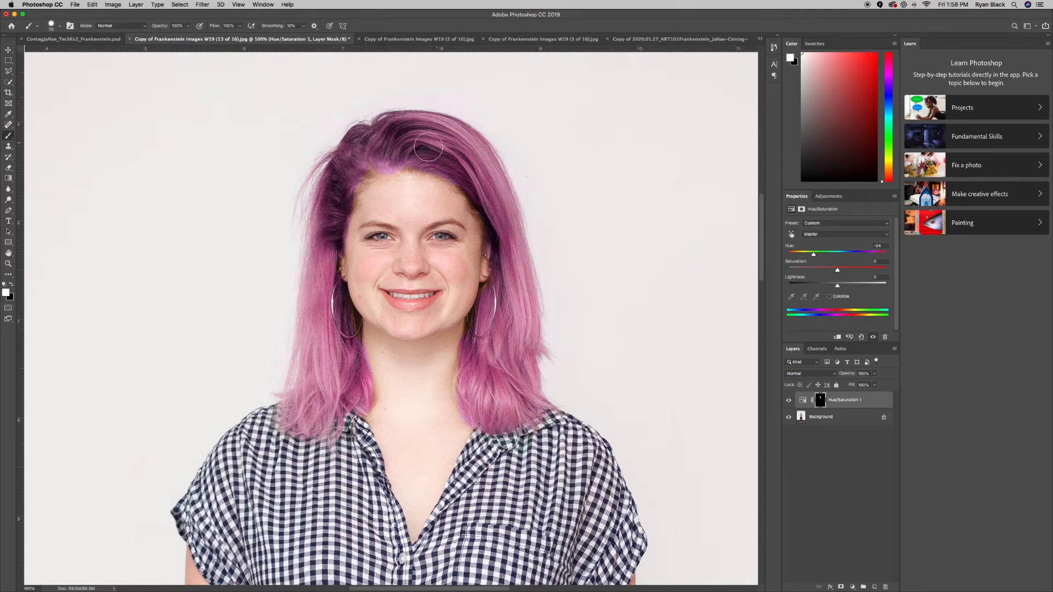
pyautogui.moveTo(415, 159)
pyautogui.mouseDown()
pyautogui.moveTo(478, 199)
pyautogui.moveTo(495, 253)
pyautogui.mouseUp()
pyautogui.moveTo(361, 162)
pyautogui.mouseDown()
pyautogui.moveTo(343, 189)
pyautogui.moveTo(406, 176)
pyautogui.moveTo(421, 195)
pyautogui.moveTo(410, 184)
pyautogui.moveTo(429, 188)
pyautogui.moveTo(466, 224)
pyautogui.moveTo(474, 264)
pyautogui.mouseUp()
# Paint black on the mask along the face edges to remove colour spill, and compare the image with and without the adjustment
pyautogui.press('x')
pyautogui.moveTo(358, 252)
pyautogui.mouseDown()
pyautogui.moveTo(384, 183)
pyautogui.moveTo(409, 197)
pyautogui.moveTo(398, 191)
pyautogui.moveTo(413, 181)
pyautogui.moveTo(443, 192)
pyautogui.moveTo(473, 240)
pyautogui.mouseUp()
pyautogui.click(788, 401)
pyautogui.click(789, 401)
# Fine-tune the hair colour by nudging the hue and setting saturation to +7 and lightness to +14
pyautogui.moveTo(814, 256)
pyautogui.mouseDown()
pyautogui.moveTo(797, 262)
pyautogui.moveTo(885, 264)
pyautogui.moveTo(806, 270)
pyautogui.moveTo(816, 270)
pyautogui.mouseUp()
pyautogui.moveTo(838, 270); pyautogui.dragTo(800, 287)
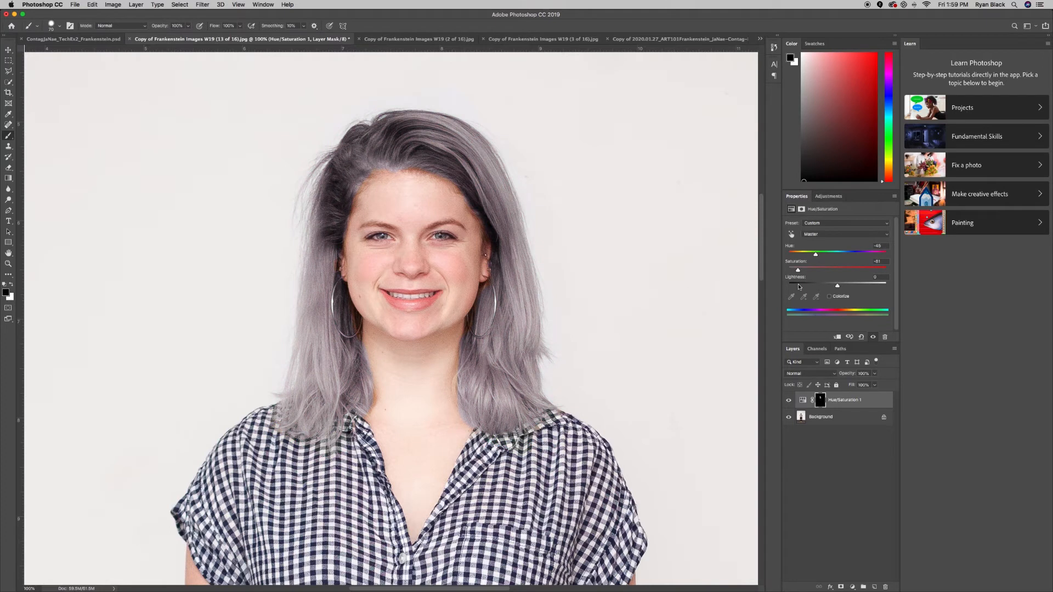
pyautogui.moveTo(799, 288); pyautogui.dragTo(806, 291)
pyautogui.moveTo(819, 290); pyautogui.dragTo(842, 293)
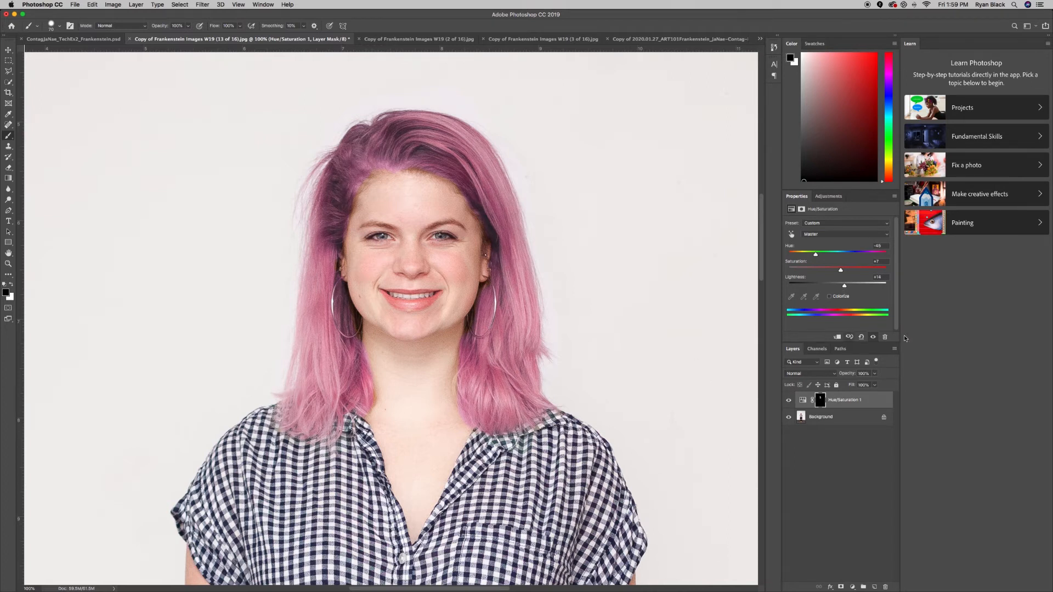
# Try Colorize on the hair with a hue of about 15, and turn Colorize off again
pyautogui.click(830, 297)
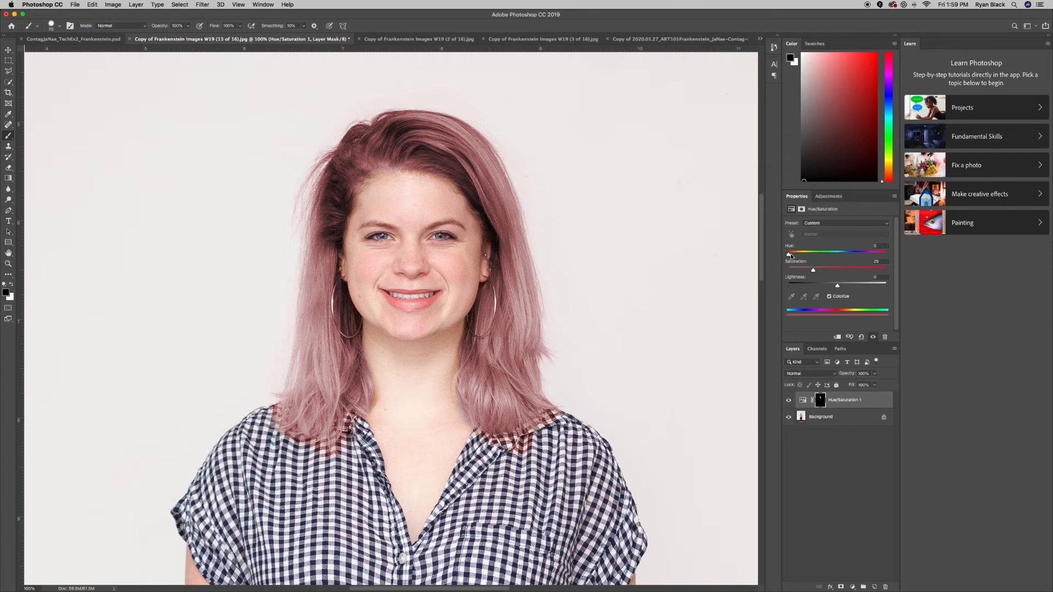
pyautogui.moveTo(789, 256); pyautogui.dragTo(793, 276)
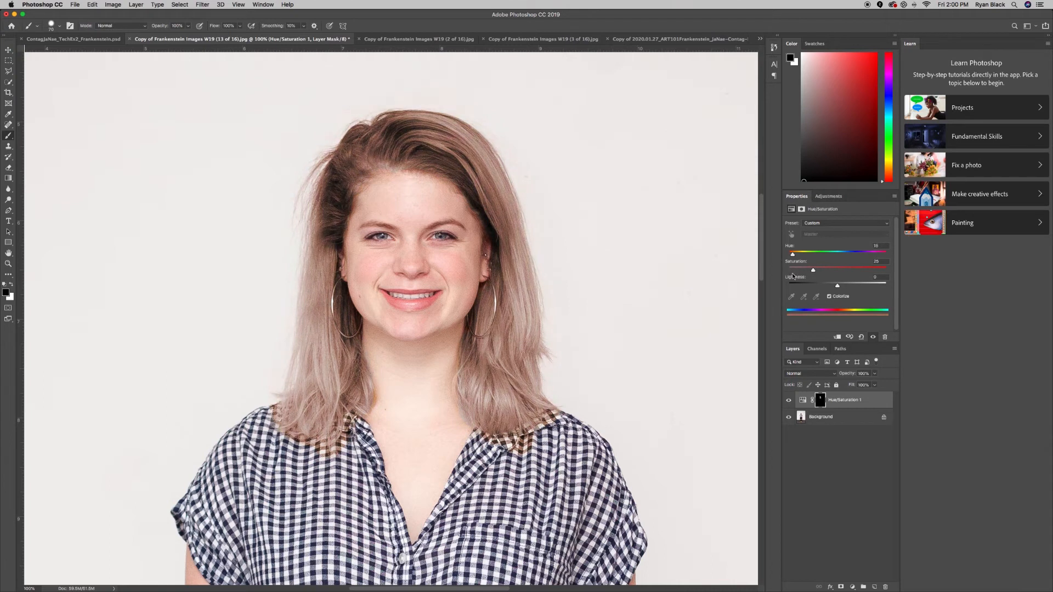
pyautogui.click(830, 296)
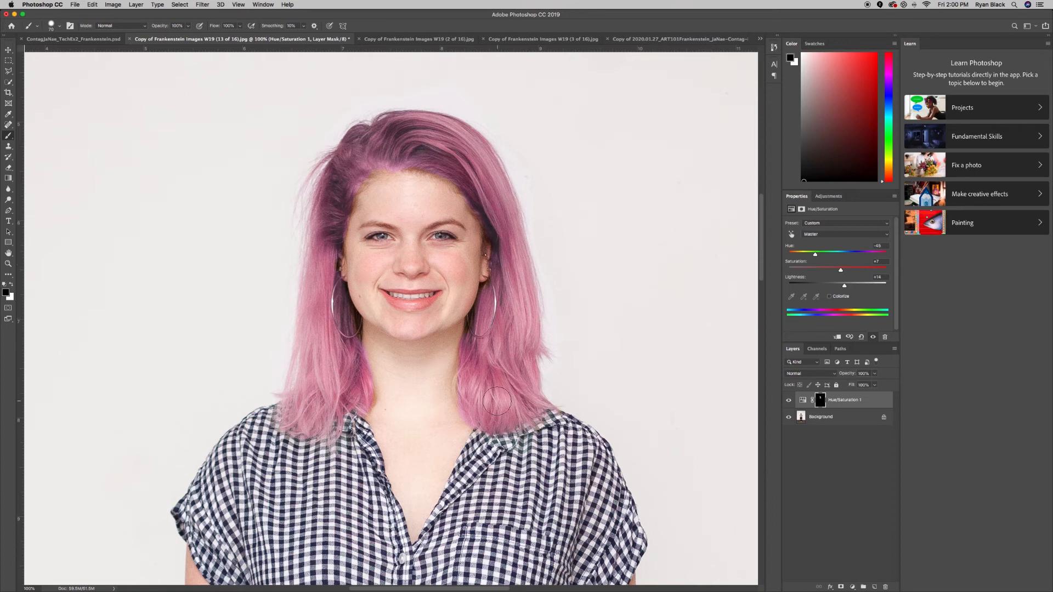
# Create a new layer named "blemish" above the Hue/Saturation layer
pyautogui.press('super+equal')
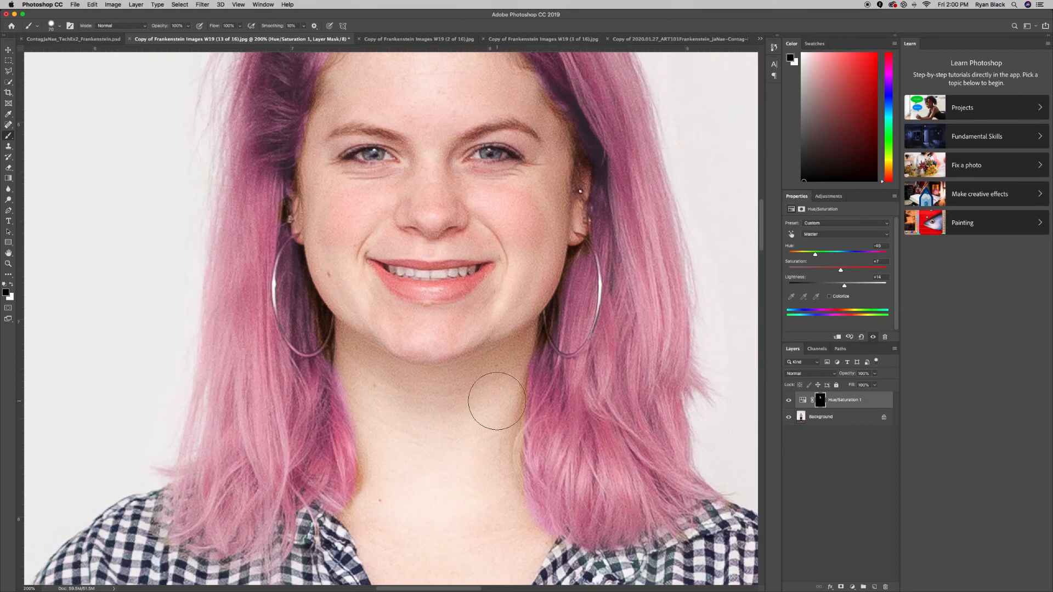
pyautogui.scroll(4, 498, 401)
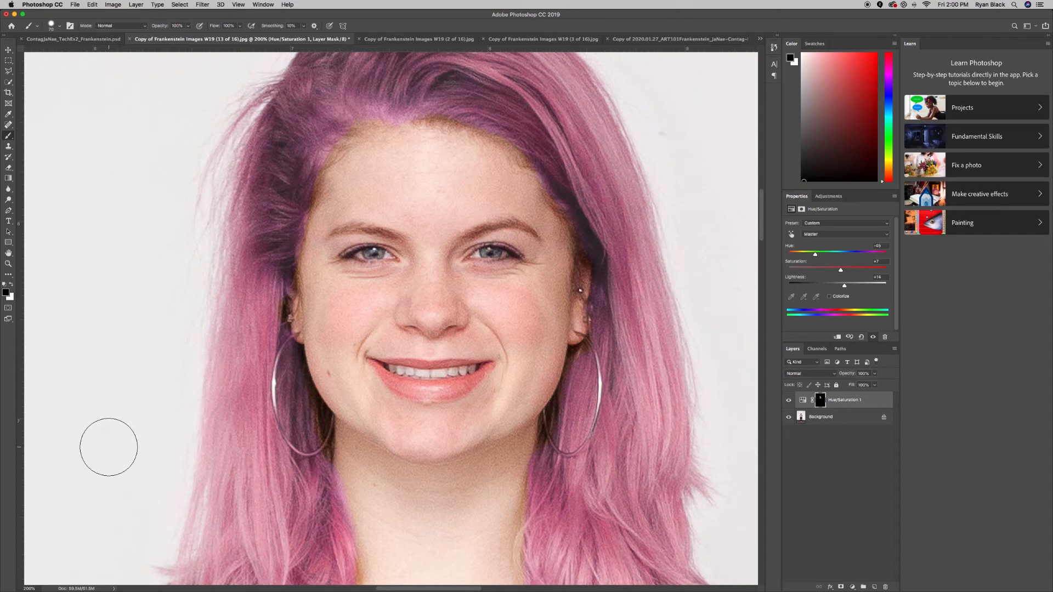
pyautogui.hscroll(-3, 109, 446)
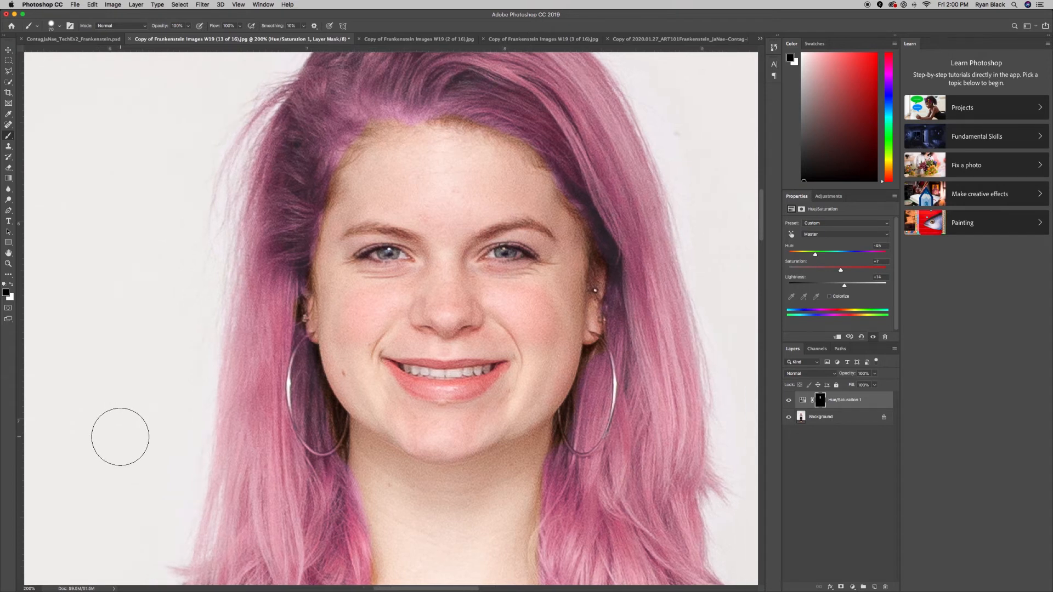
pyautogui.hscroll(3, 120, 437)
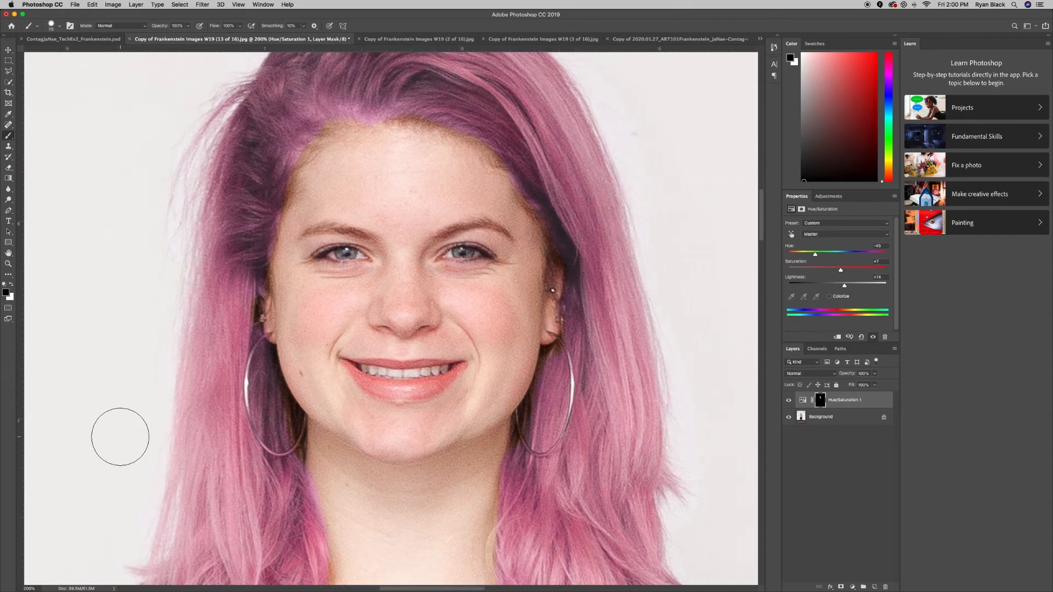
pyautogui.hscroll(-3, 120, 437)
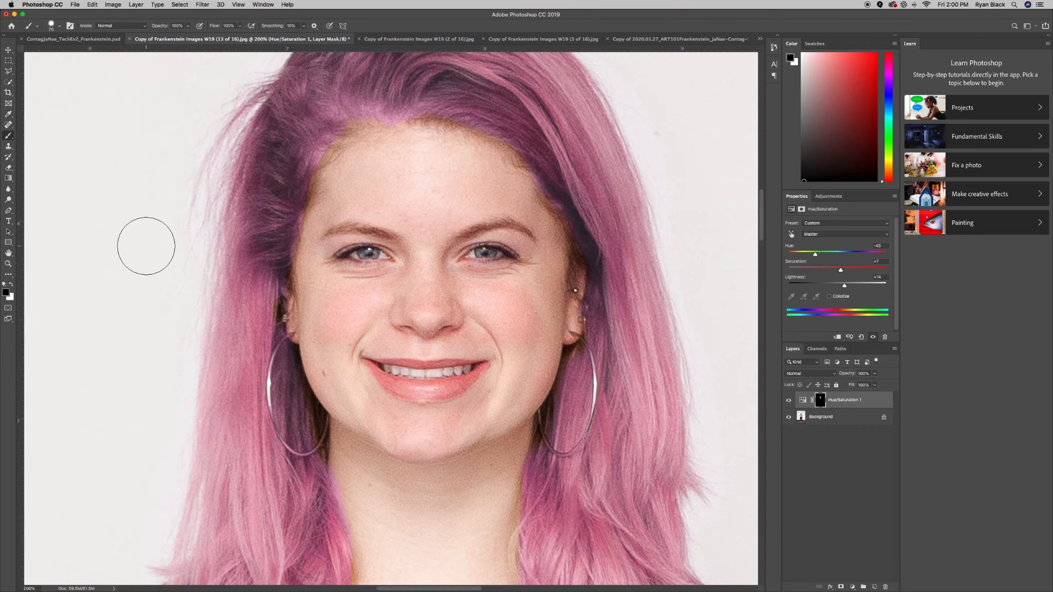
pyautogui.click(8, 51)
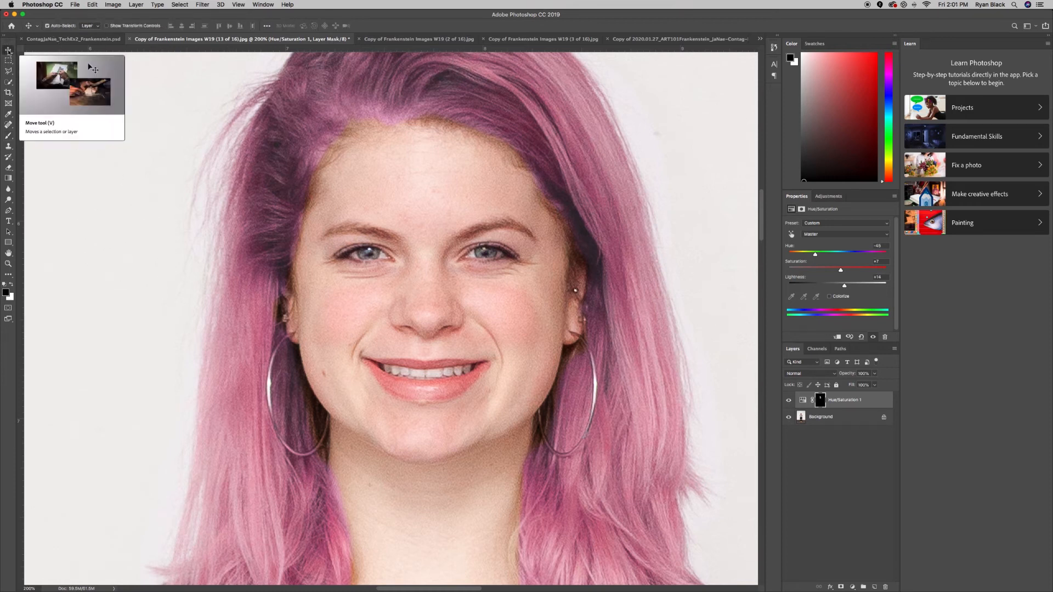
pyautogui.press('super+shift+n')
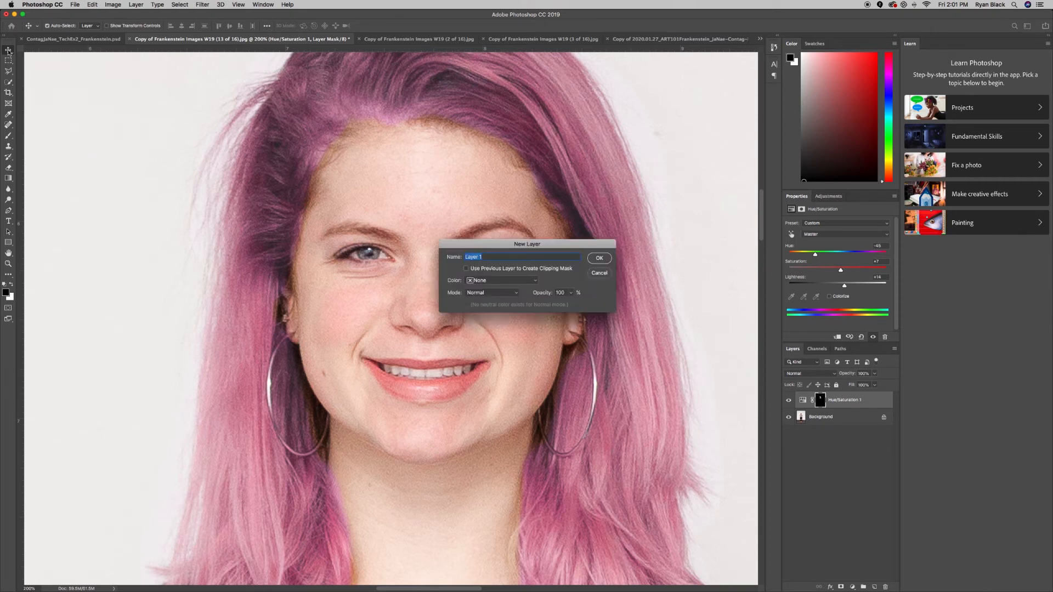
pyautogui.write('blemish')
pyautogui.press('Return')
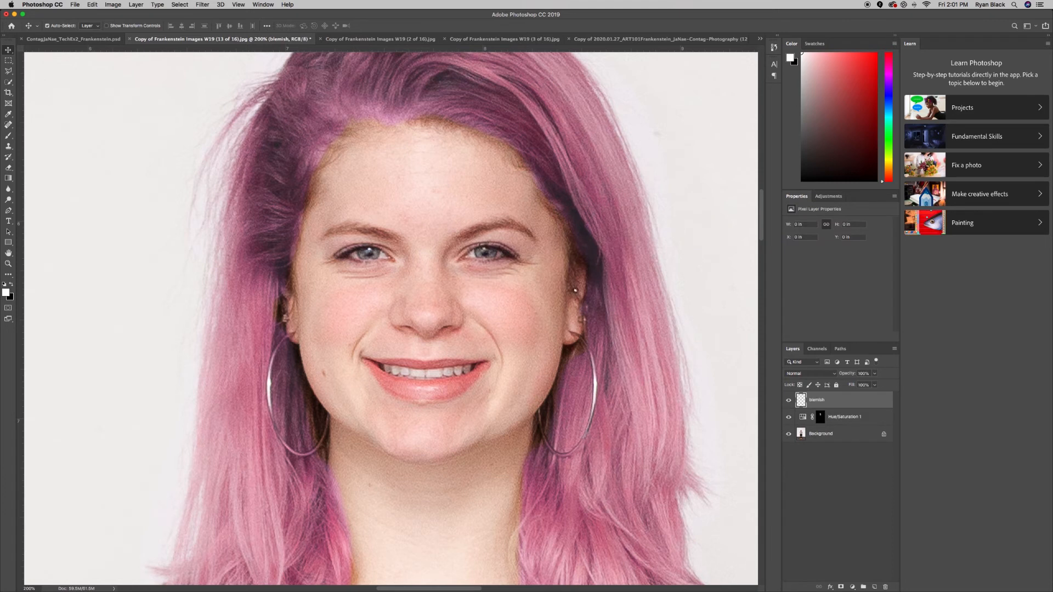
# Try covering the forehead marks on the blemish layer using the Clone Stamp tool with a reduced brush size
pyautogui.press('s')
pyautogui.press('[')
pyautogui.press('[')
pyautogui.press('[')
pyautogui.press('[')
pyautogui.press('[')
pyautogui.press('[')
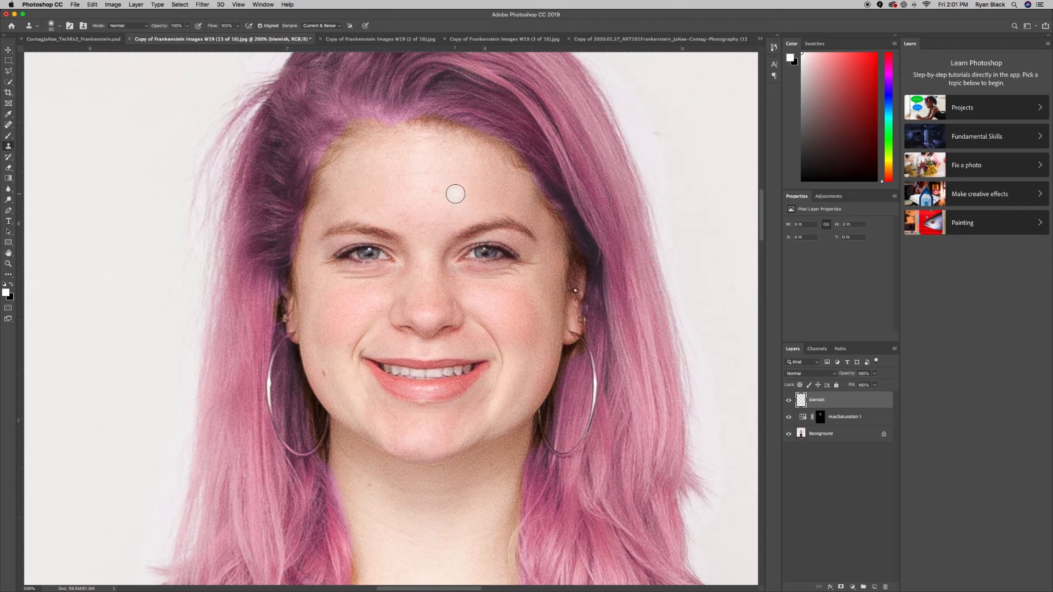
pyautogui.press('[')
pyautogui.keyDown('alt'); pyautogui.click(454, 187); pyautogui.keyUp('alt')
pyautogui.moveTo(443, 188); pyautogui.dragTo(430, 190)
pyautogui.moveTo(422, 172); pyautogui.dragTo(465, 174)
# Try cloning clean skin over the mark just above the inner eyebrow
pyautogui.press('super+equal')
pyautogui.scroll(3, 445, 201)
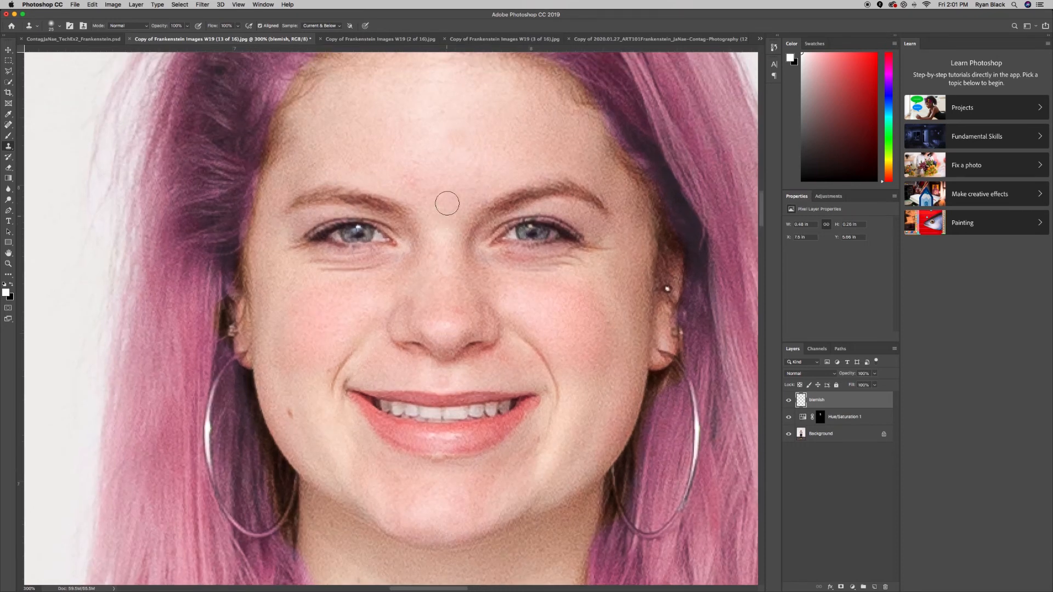
pyautogui.keyDown('alt'); pyautogui.click(432, 187); pyautogui.keyUp('alt')
pyautogui.moveTo(420, 197); pyautogui.dragTo(419, 180)
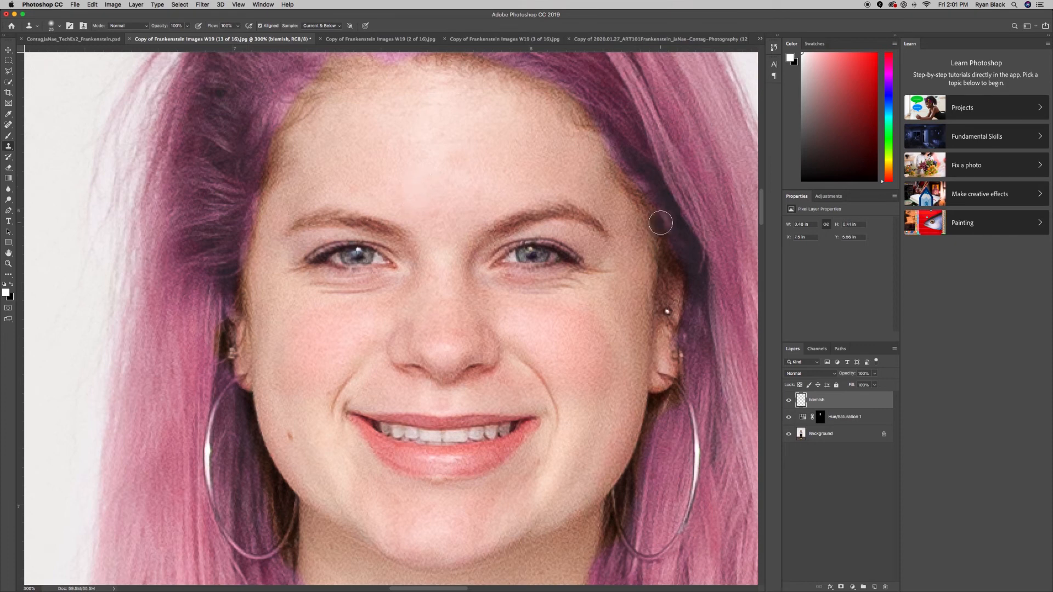
# Compare the face with the blemish layer hidden and shown, and erase the cloned strokes from that layer
pyautogui.click(789, 400)
pyautogui.click(789, 401)
pyautogui.click(789, 403)
pyautogui.click(789, 403)
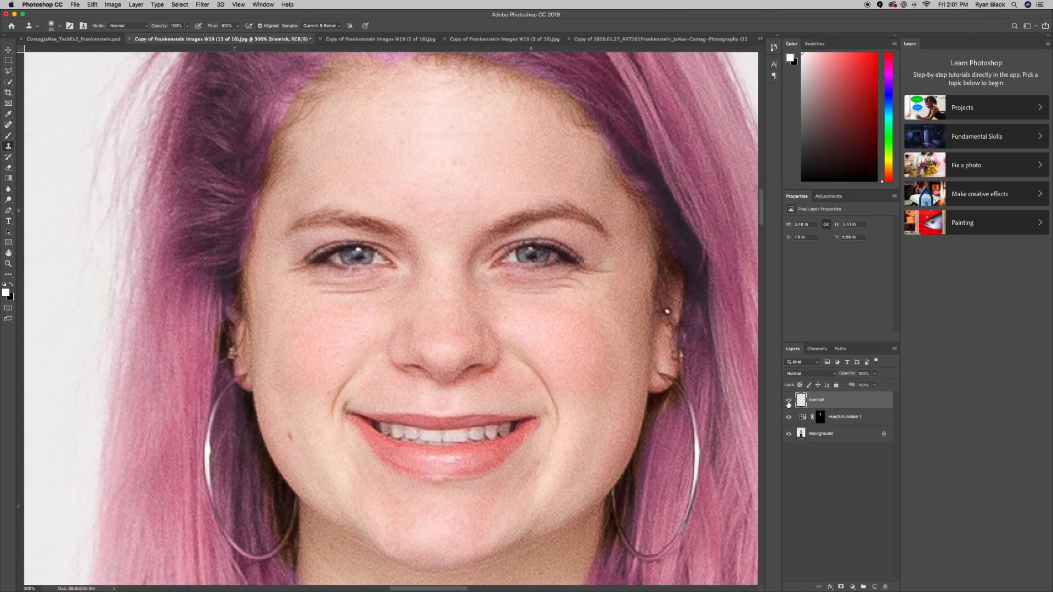
pyautogui.click(789, 402)
pyautogui.click(789, 402)
pyautogui.press('e')
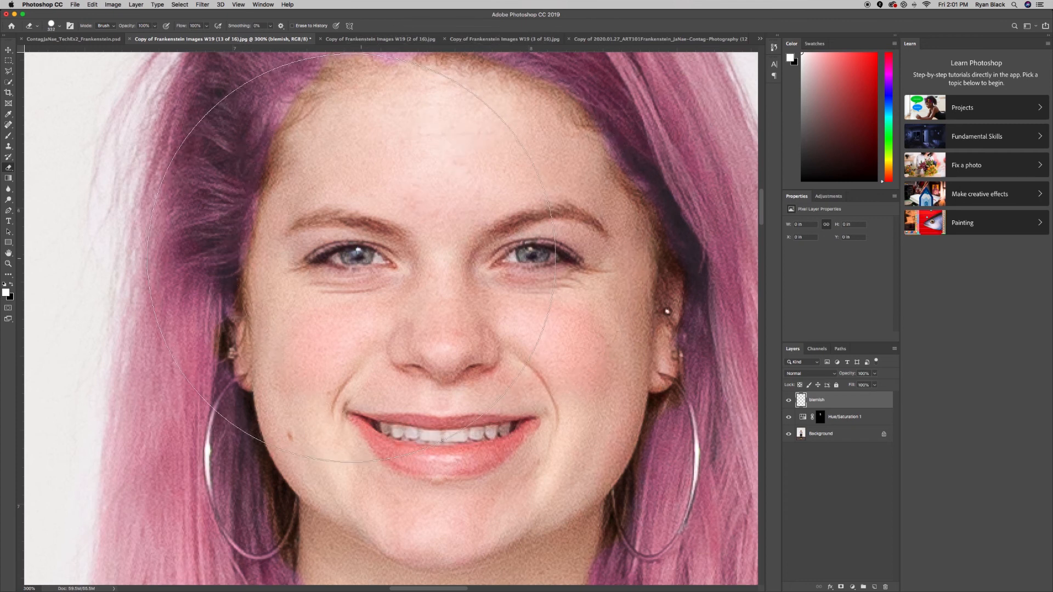
# Switch to the Healing Brush tool and set it to sample Current & Below
pyautogui.scroll(-2, 351, 258)
pyautogui.hscroll(1, 352, 258)
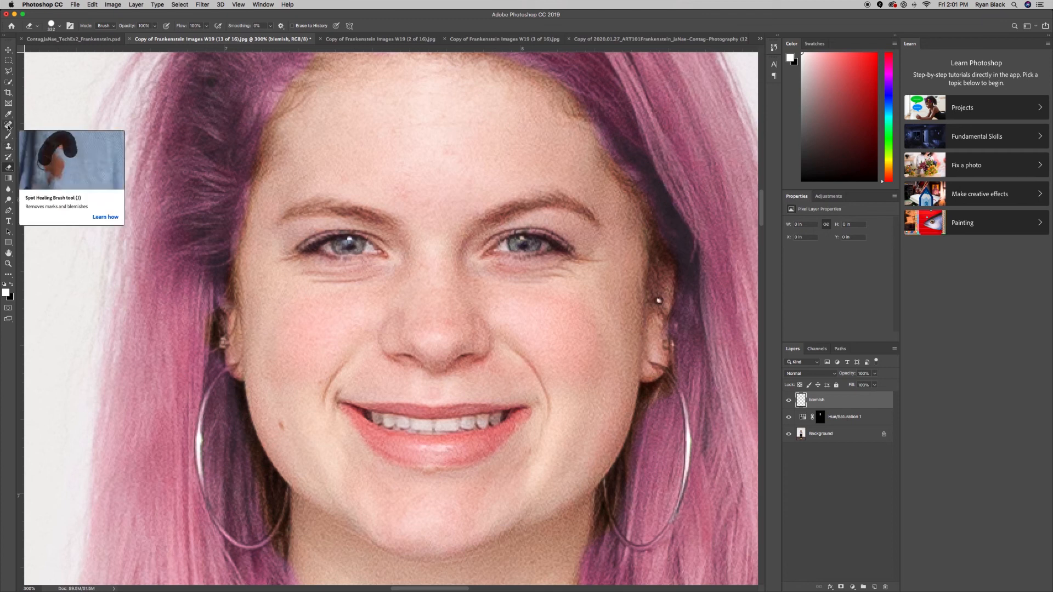
pyautogui.click(8, 125)
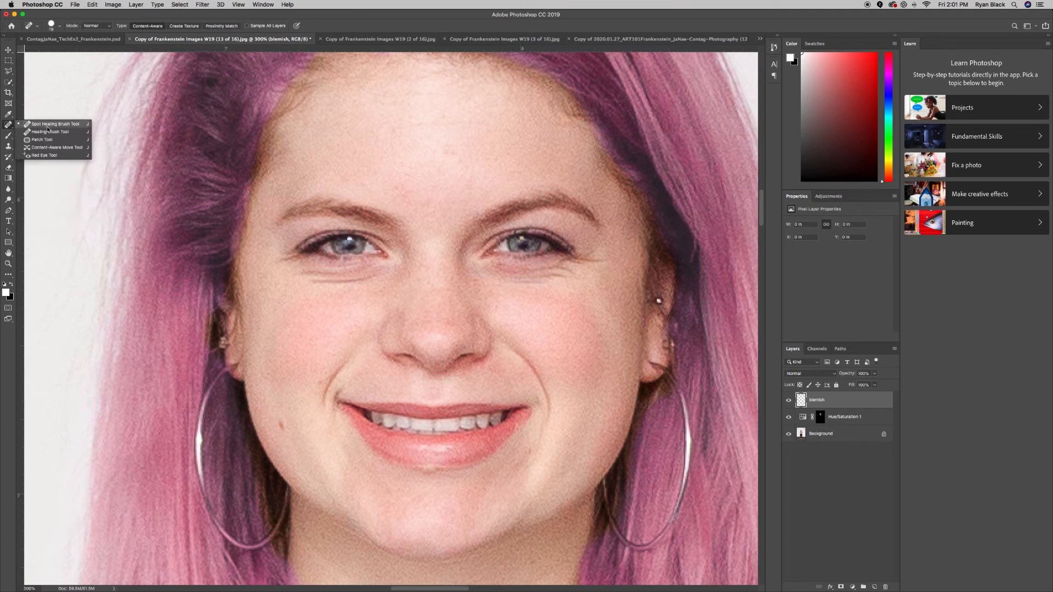
pyautogui.click(48, 132)
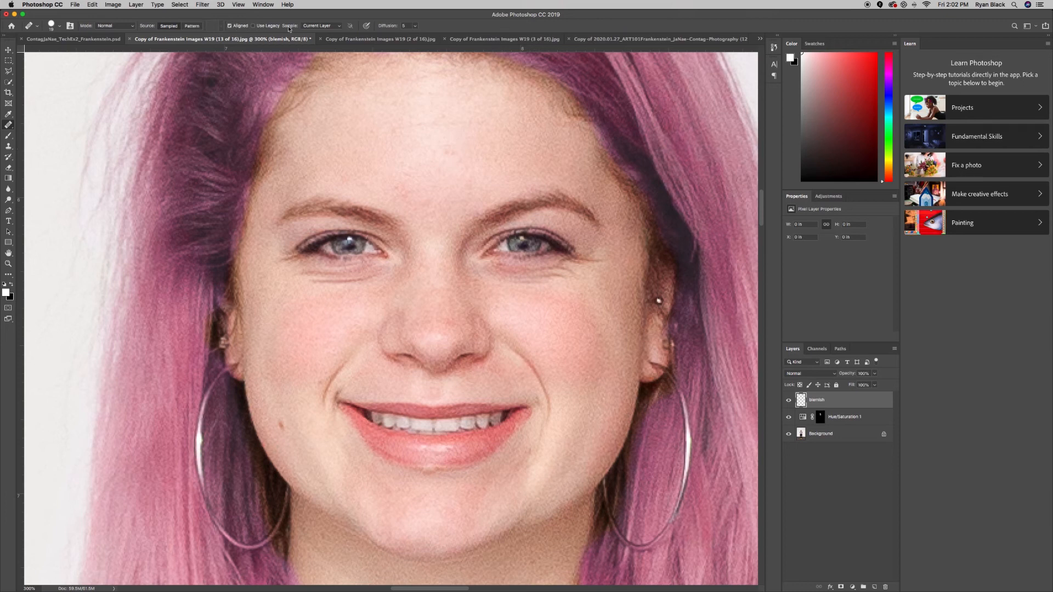
pyautogui.click(318, 26)
pyautogui.click(321, 36)
# Heal the marks across the forehead and between the eyebrows on the blemish layer, using nearby clean skin
pyautogui.moveTo(457, 160); pyautogui.dragTo(465, 165)
pyautogui.keyDown('alt'); pyautogui.click(387, 166); pyautogui.keyUp('alt')
pyautogui.moveTo(402, 189)
pyautogui.mouseDown()
pyautogui.moveTo(405, 172)
pyautogui.moveTo(432, 209)
pyautogui.mouseUp()
pyautogui.click(434, 203)
pyautogui.keyDown('alt'); pyautogui.click(427, 191); pyautogui.keyUp('alt')
pyautogui.click(481, 125)
pyautogui.keyDown('alt'); pyautogui.click(412, 110); pyautogui.keyUp('alt')
pyautogui.moveTo(414, 99); pyautogui.dragTo(461, 99)
pyautogui.keyDown('alt'); pyautogui.click(472, 172); pyautogui.keyUp('alt')
pyautogui.click(511, 158)
pyautogui.click(280, 160)
pyautogui.keyDown('alt'); pyautogui.click(372, 144); pyautogui.keyUp('alt')
pyautogui.click(371, 137)
pyautogui.click(428, 170)
pyautogui.click(352, 184)
pyautogui.scroll(-1, 484, 278)
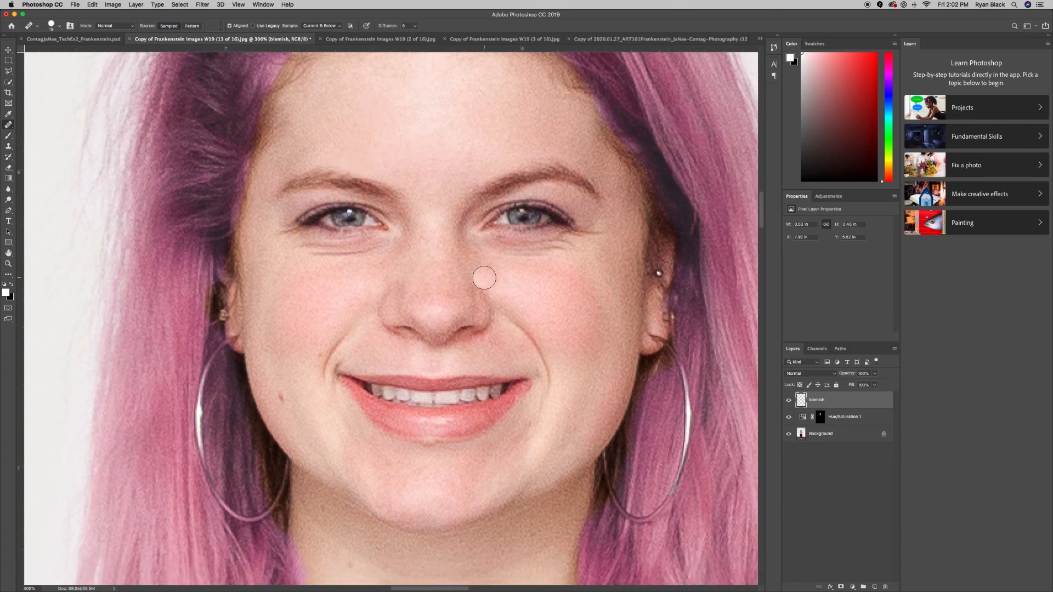
# Compare the forehead with the blemish layer hidden and shown
pyautogui.scroll(4, 484, 277)
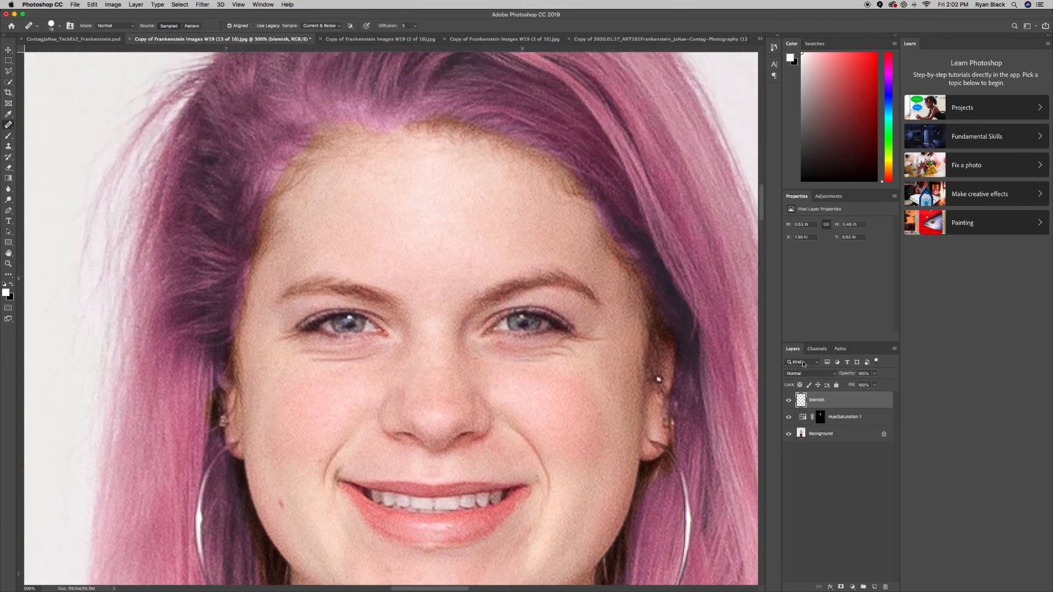
pyautogui.click(789, 402)
pyautogui.click(789, 402)
# Heal the skin on the cheek beside the corner of the mouth on the blemish layer
pyautogui.scroll(-5, 255, 354)
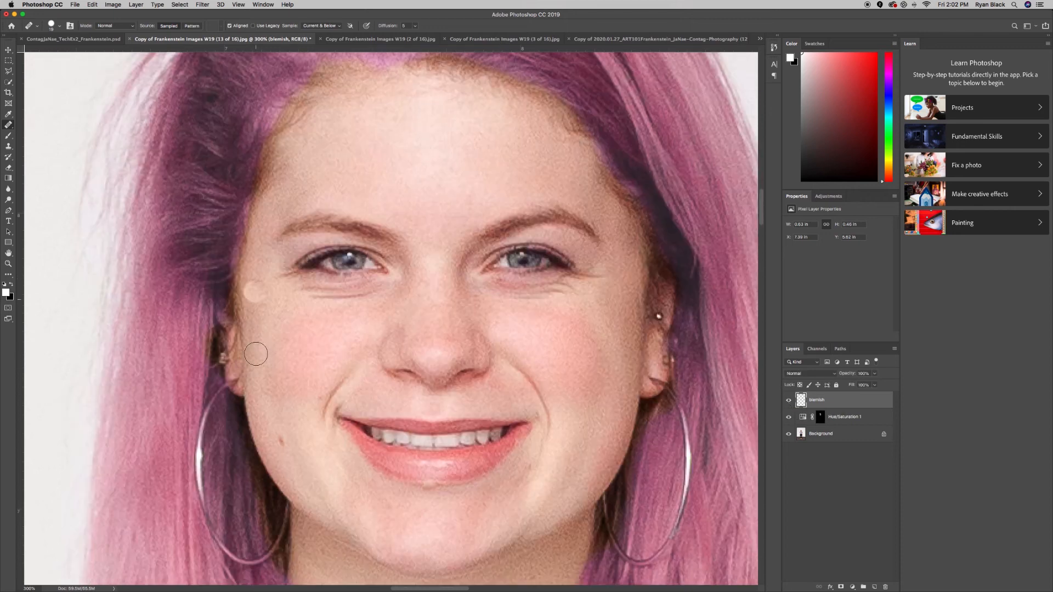
pyautogui.hscroll(2, 256, 354)
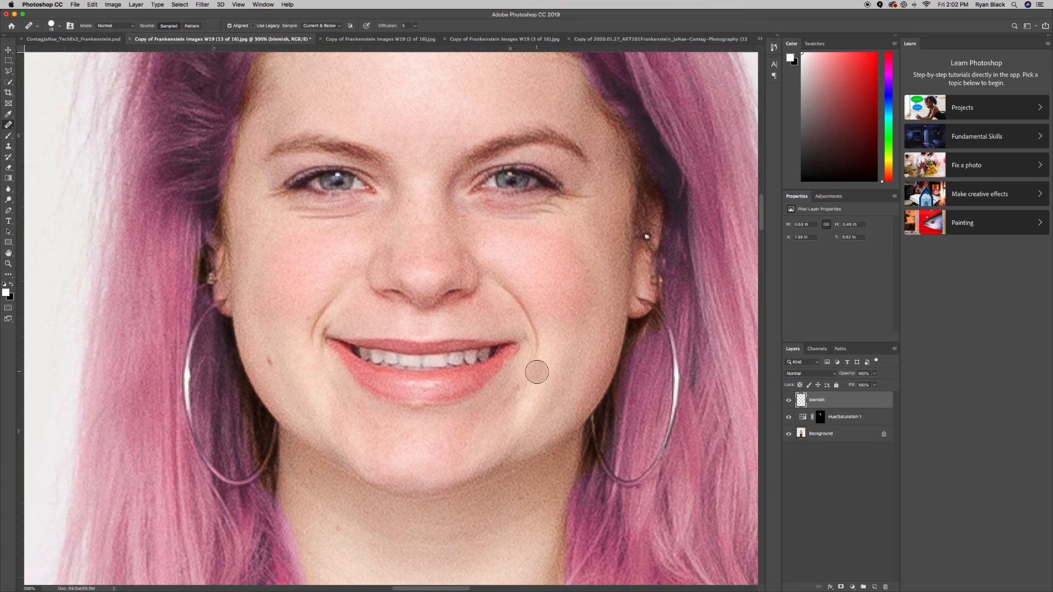
pyautogui.click(562, 387)
# Add a second Hue/Saturation adjustment layer above the blemish layer and target its Yellows range
pyautogui.click(829, 196)
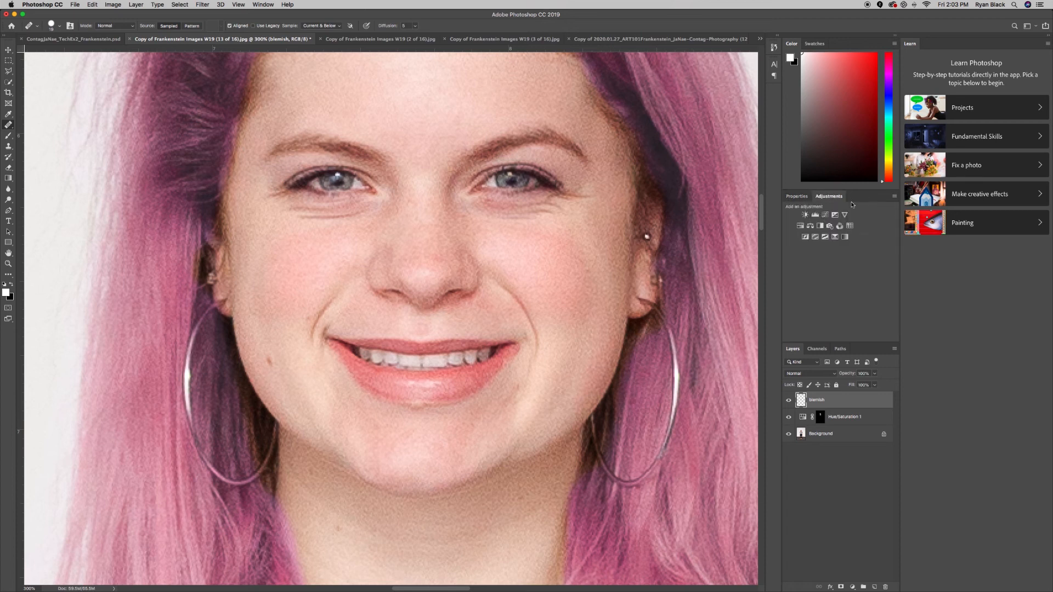
pyautogui.click(801, 226)
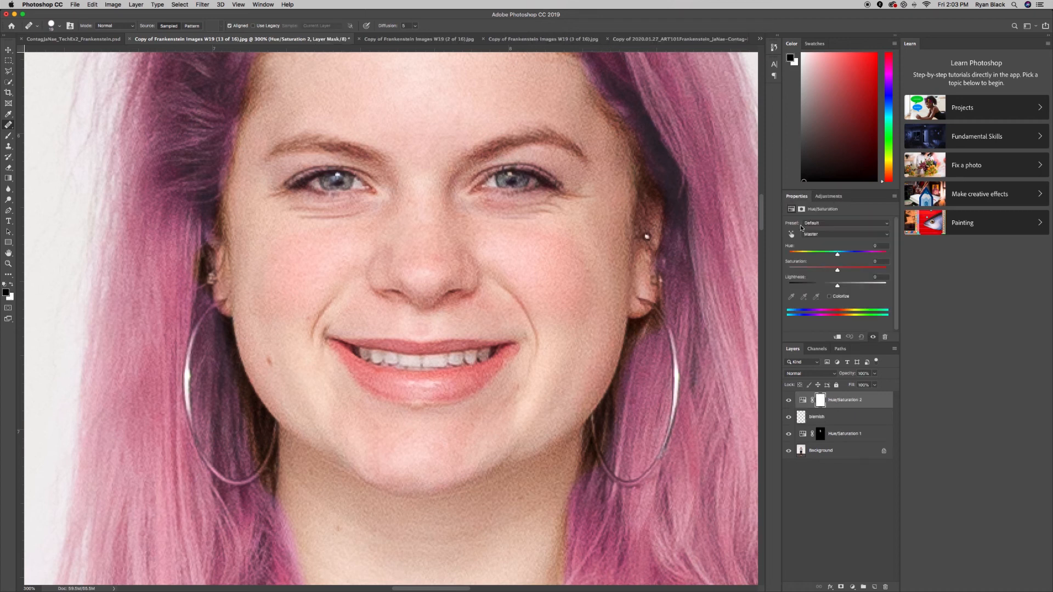
pyautogui.click(810, 235)
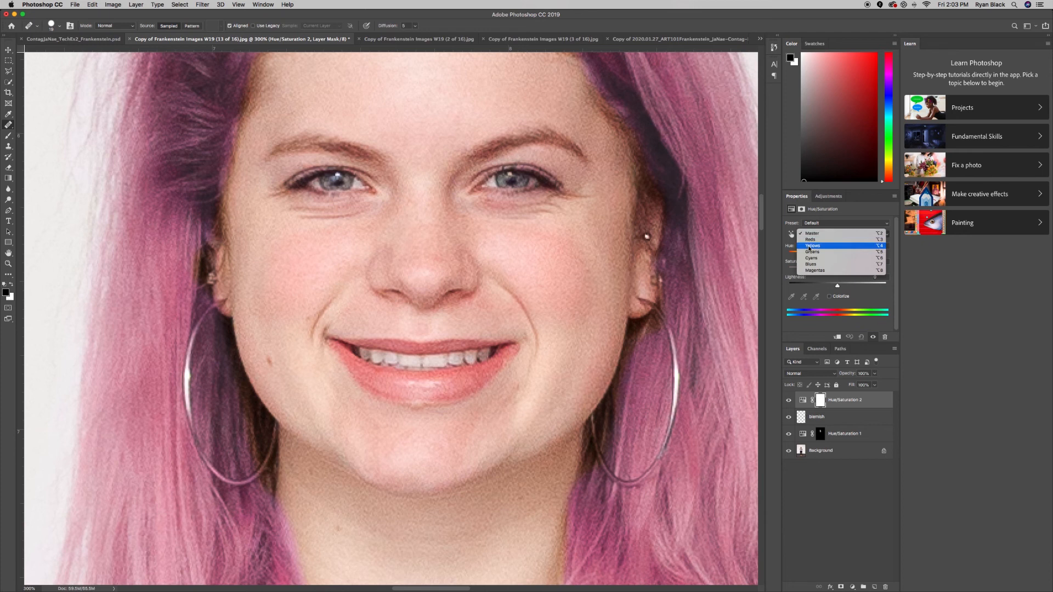
pyautogui.click(809, 247)
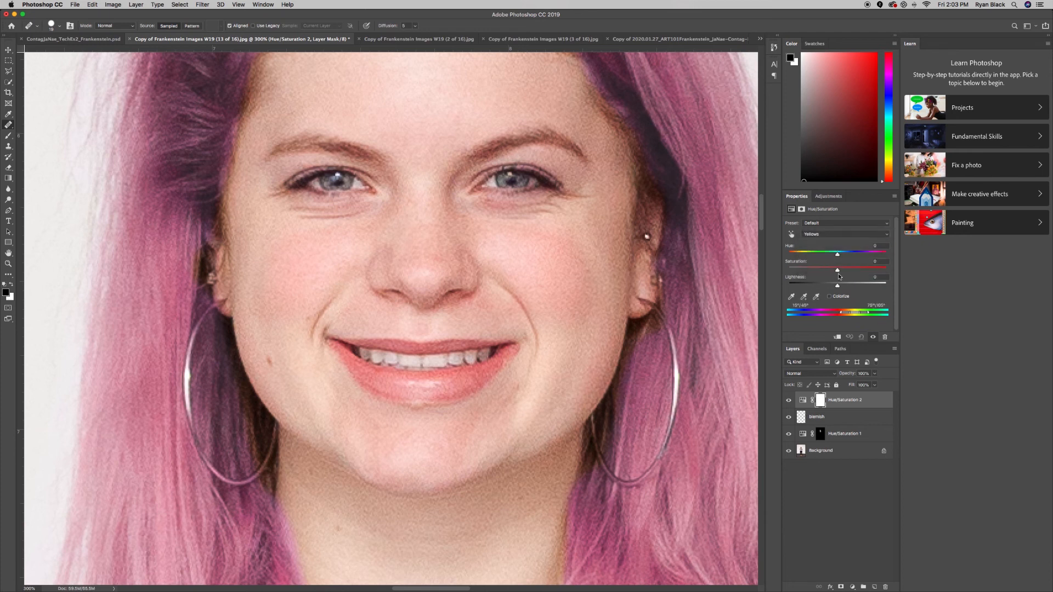
# Set the Yellows saturation to -100 and lightness to +16 on the new Hue/Saturation layer
pyautogui.moveTo(838, 271); pyautogui.dragTo(788, 283)
pyautogui.hscroll(2, 691, 307)
pyautogui.scroll(1, 690, 308)
pyautogui.hscroll(2, 656, 317)
pyautogui.scroll(1, 657, 317)
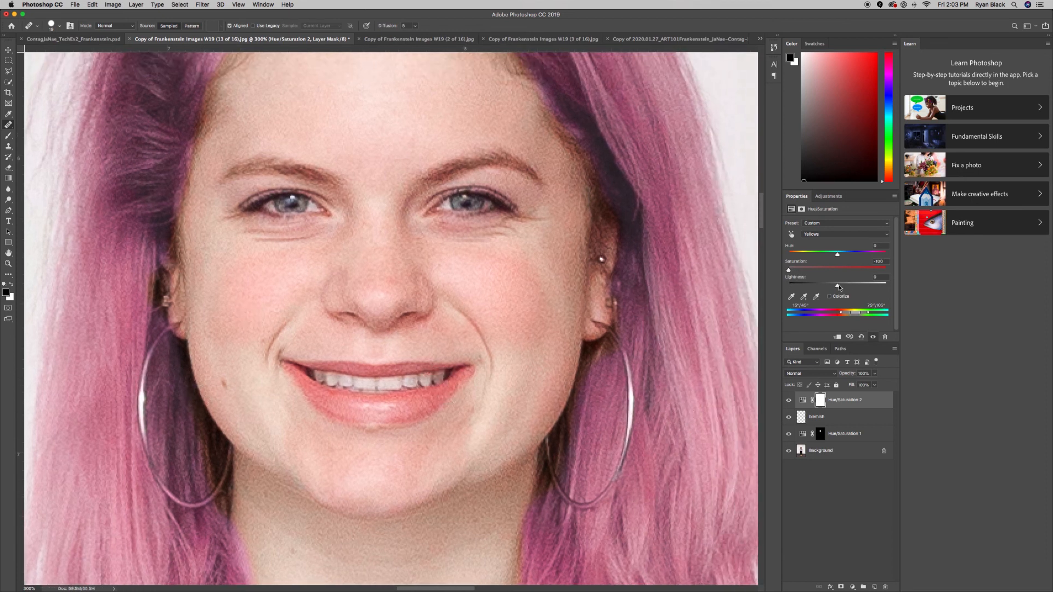
pyautogui.moveTo(837, 286); pyautogui.dragTo(845, 289)
pyautogui.hscroll(-5, 580, 284)
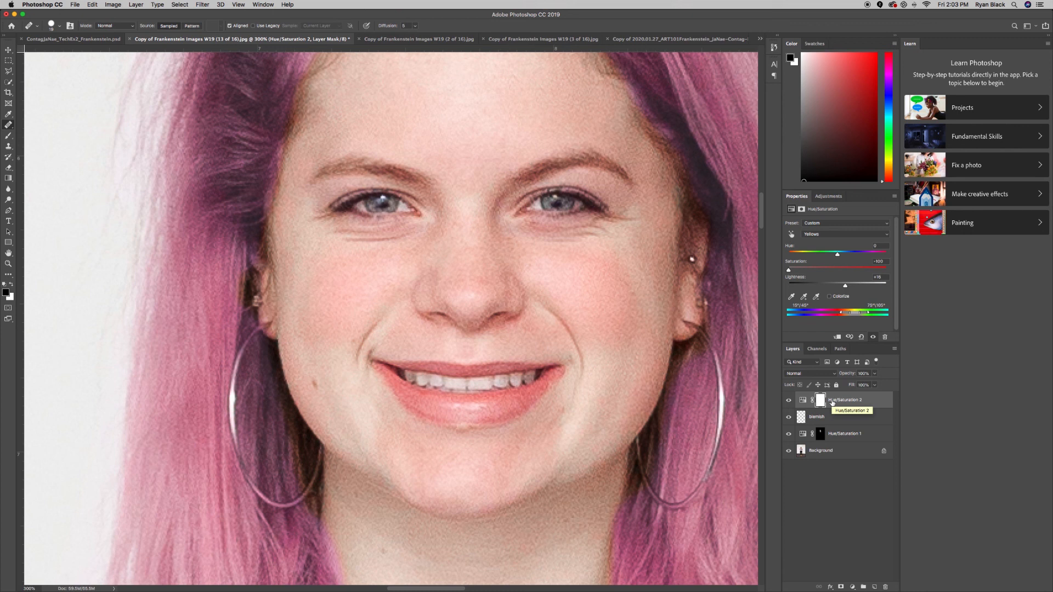
# Fill the mask of the Hue/Saturation 2 layer with black at 100% opacity
pyautogui.hotkey('shift', 'BackSpace')
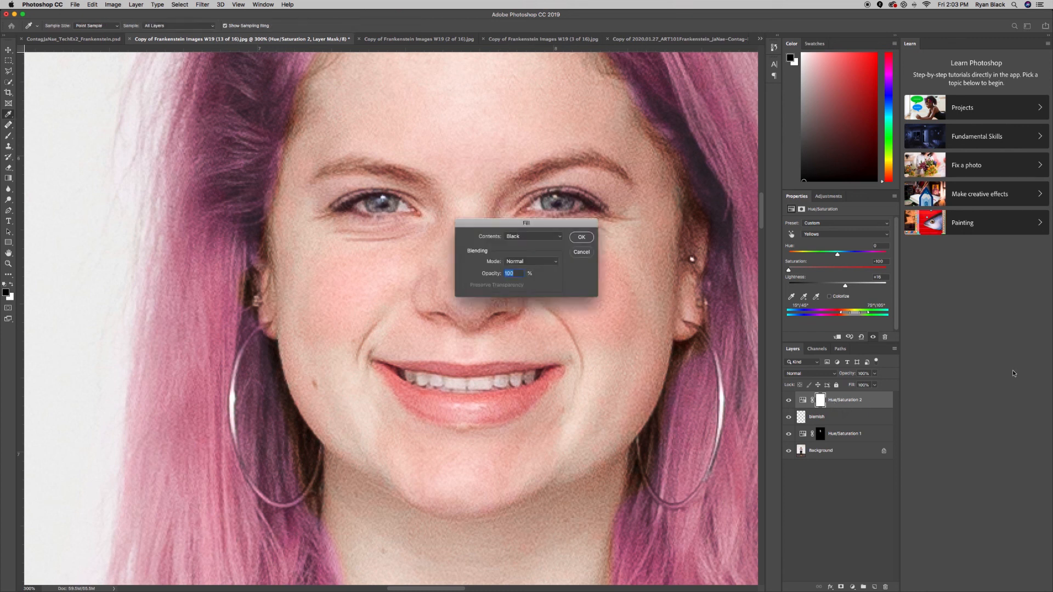
pyautogui.click(582, 237)
pyautogui.press('j')
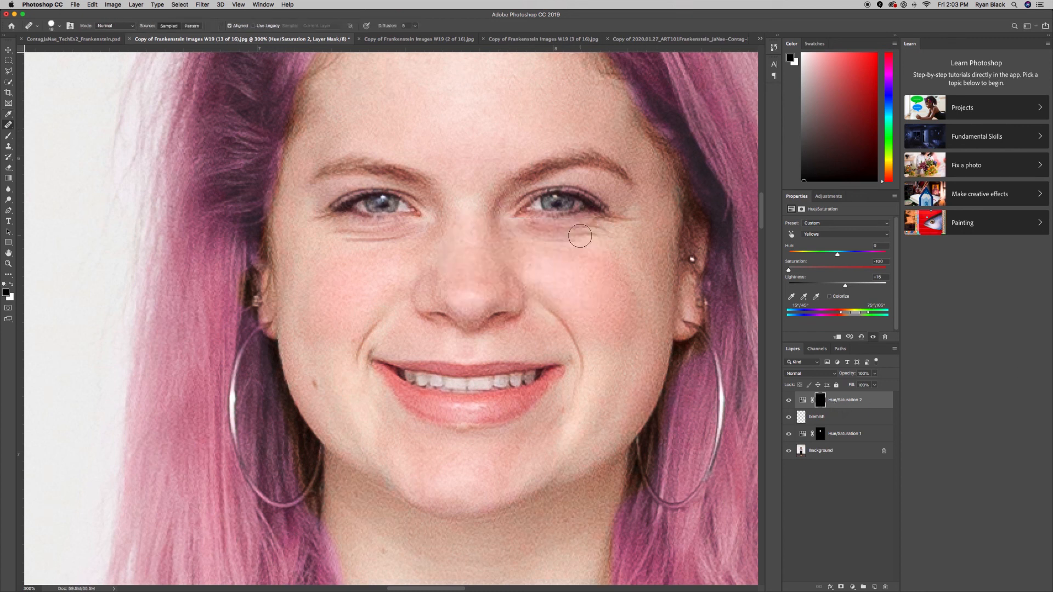
# Paint over the teeth on the Hue/Saturation 2 mask using the Brush tool at a reduced size
pyautogui.press('b')
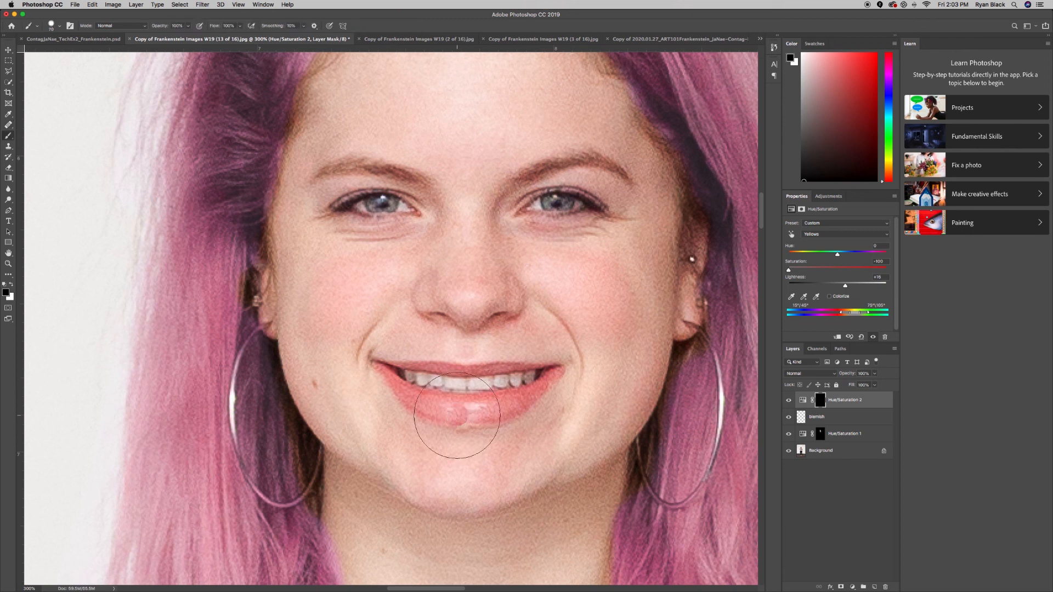
pyautogui.press('[')
pyautogui.press('[')
pyautogui.press('[')
pyautogui.press('[')
pyautogui.press('[')
pyautogui.press('[')
pyautogui.press('[')
pyautogui.press('[')
pyautogui.press('[')
pyautogui.press('[')
pyautogui.press('[')
pyautogui.moveTo(512, 391); pyautogui.dragTo(535, 388)
# Compare the portrait with the Hue/Saturation 2 layer hidden and shown, and check the full photo with the blemish layer hidden
pyautogui.press('super+minus')
pyautogui.press('super+minus')
pyautogui.press('super+minus')
pyautogui.press('super+minus')
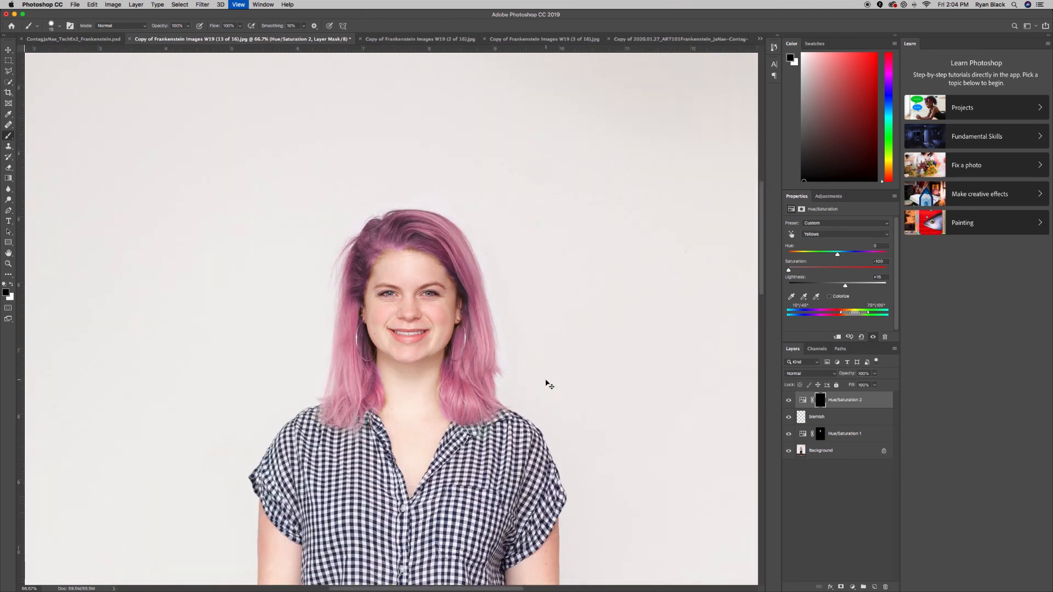
pyautogui.click(789, 402)
pyautogui.click(789, 402)
pyautogui.click(789, 420)
pyautogui.scroll(-2, 669, 422)
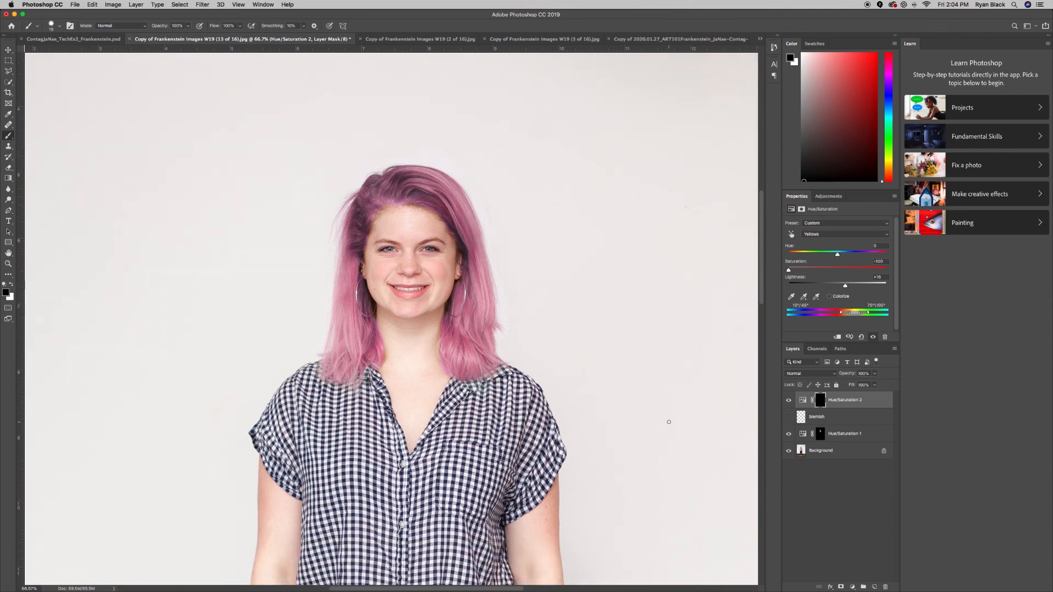
pyautogui.press('super+minus')
pyautogui.press('super+minus')
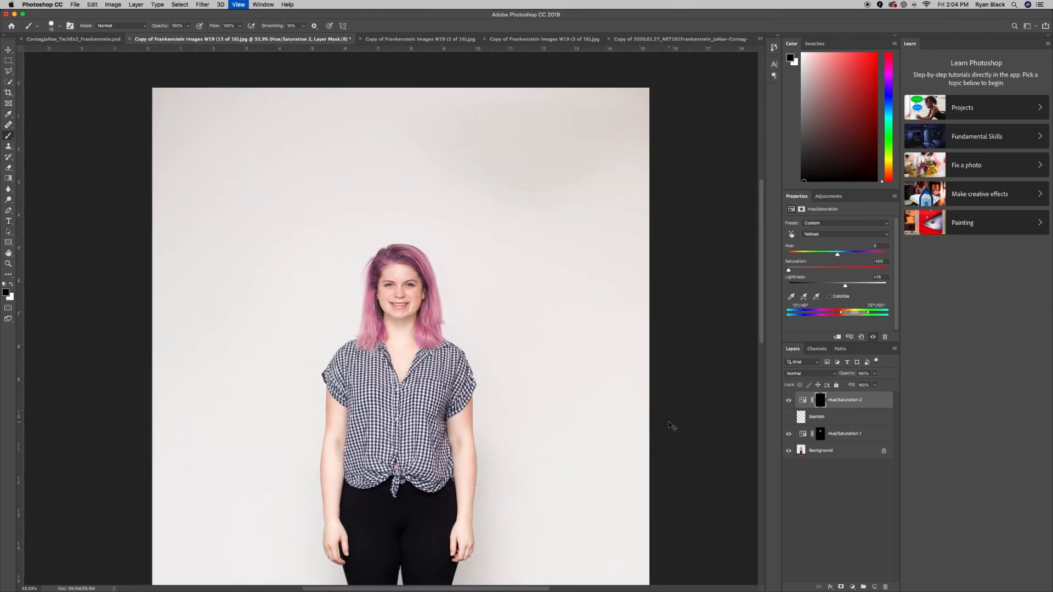
pyautogui.press('super+minus')
pyautogui.press('super+minus')
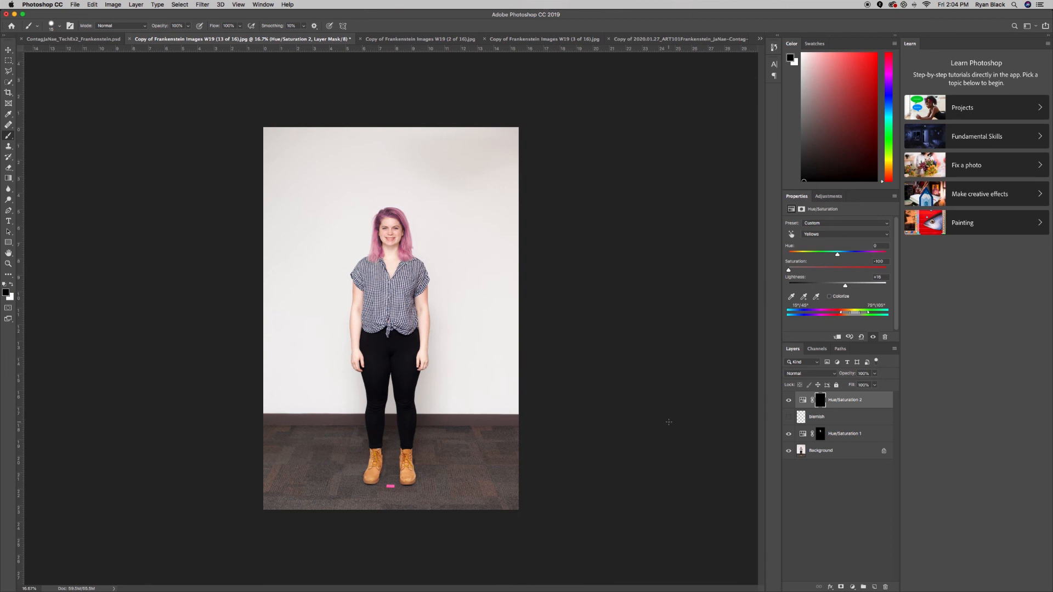